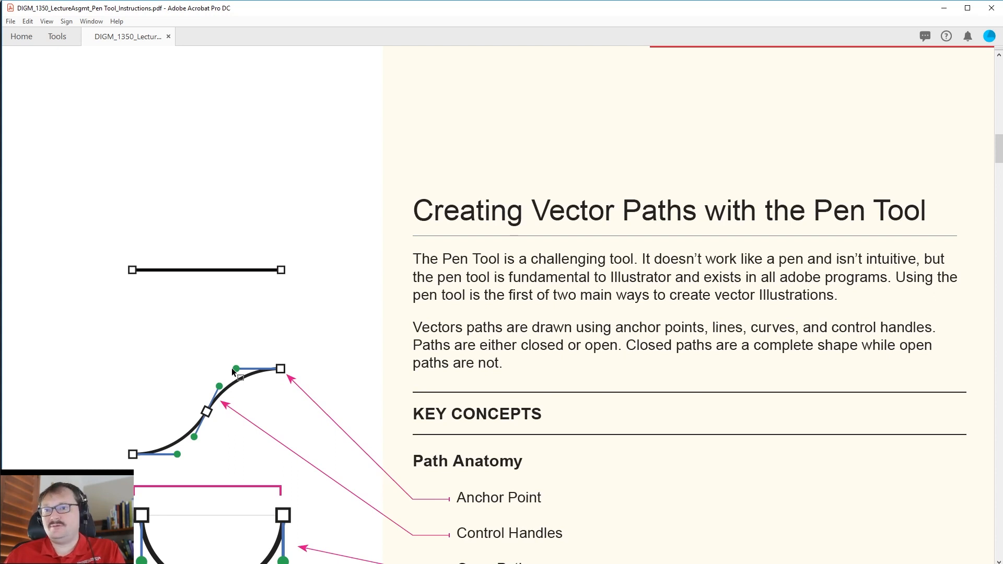
Read the instructions on path anatomy and on smooth and corner anchor point types.
scroll(236, 370, "down", 1)
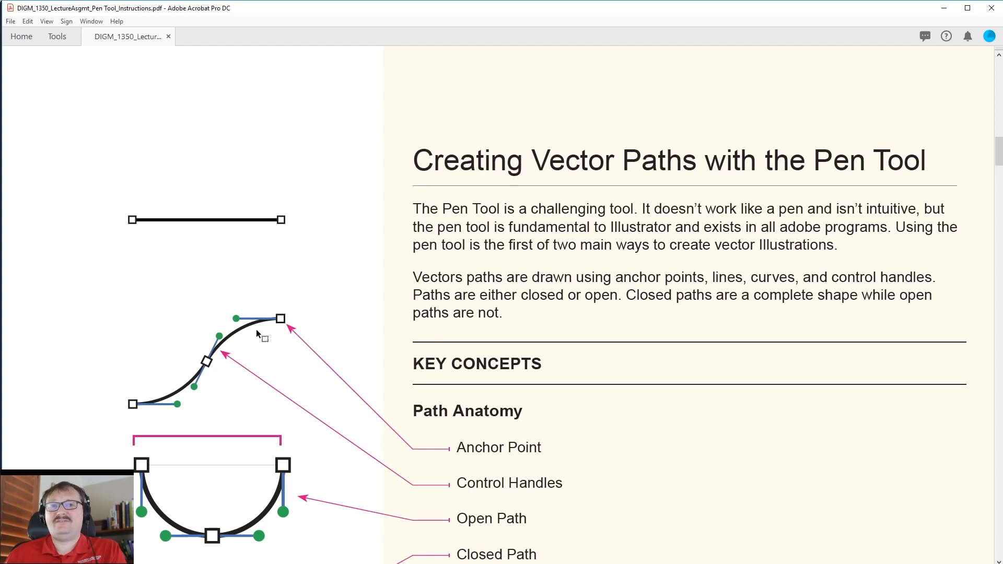
scroll(245, 310, "down", 4)
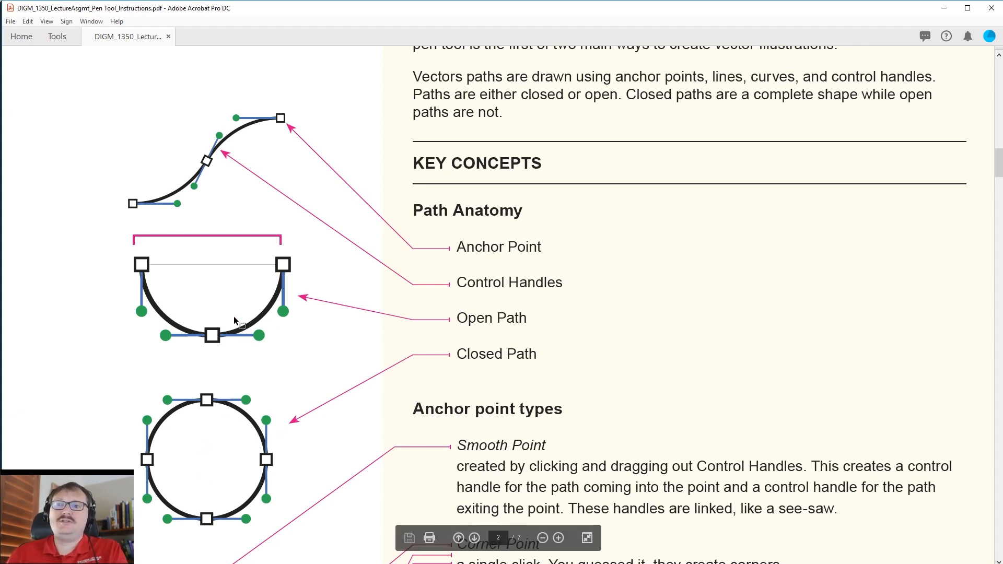
scroll(355, 324, "down", 3)
scroll(356, 324, "down", 4)
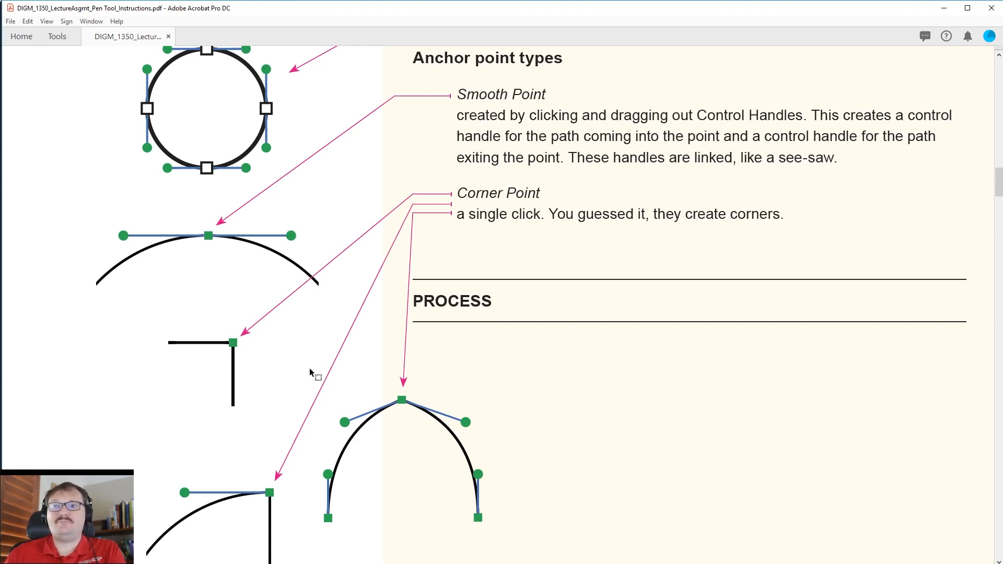
scroll(335, 444, "down", 2)
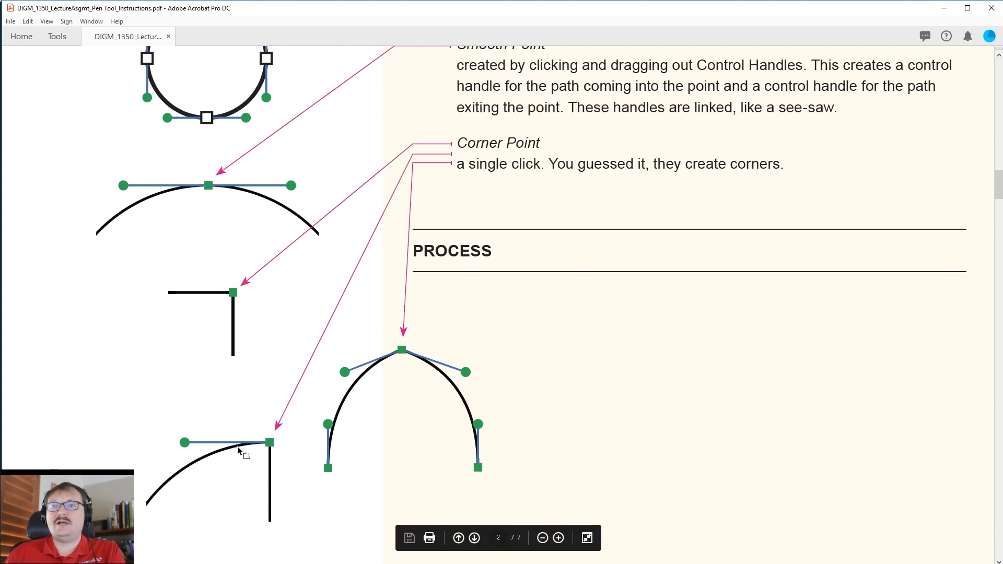
scroll(325, 342, "up", 2)
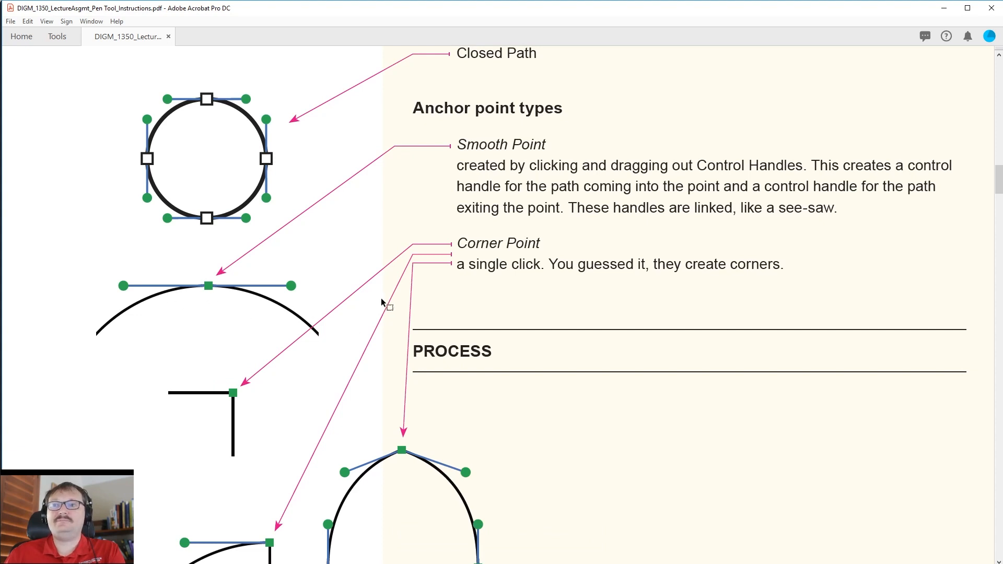
Review the Path Rough Draft and Refining your Path sections, highlighting the "A" tool and Anchor Tool entries.
scroll(382, 302, "down", 8)
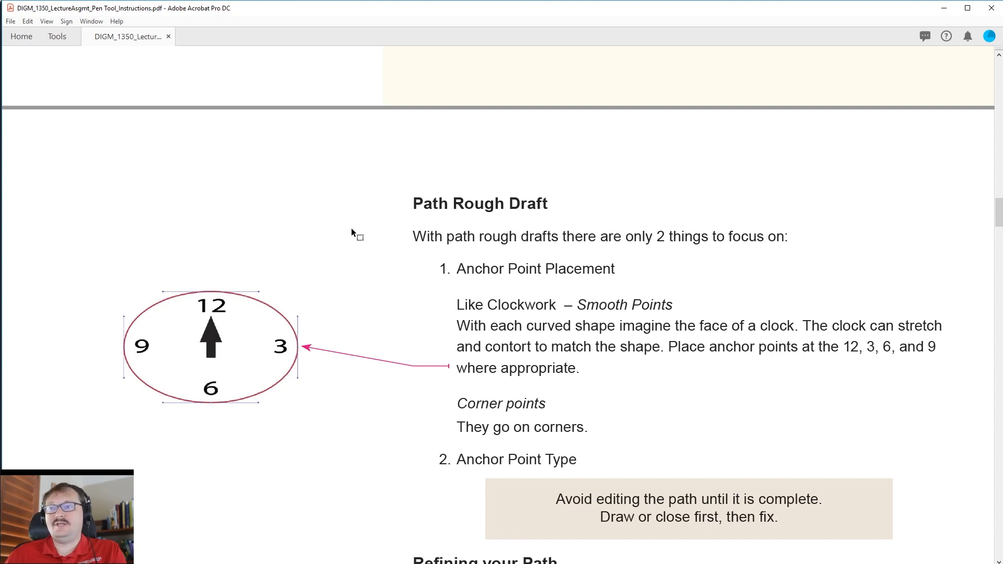
scroll(351, 230, "down", 5)
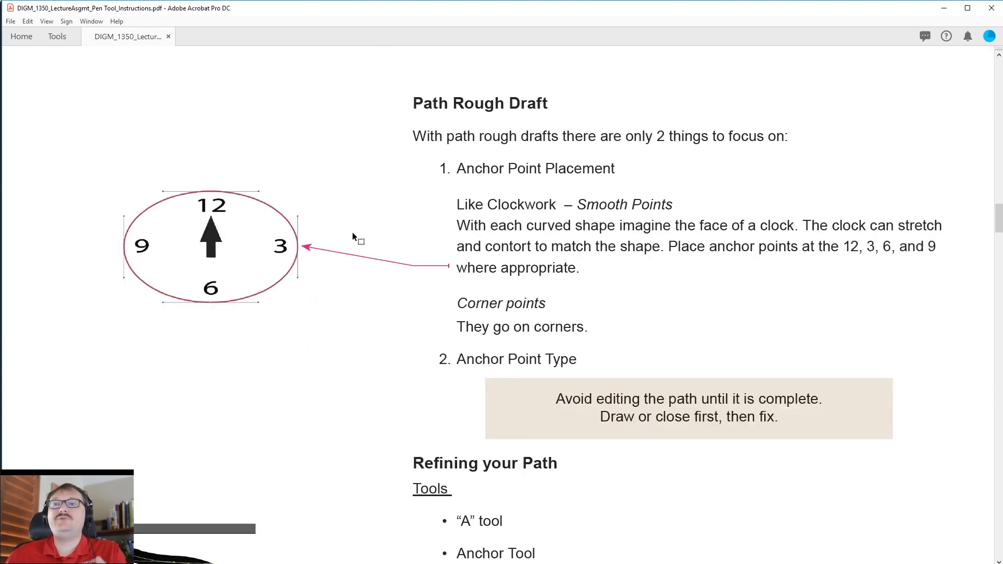
scroll(350, 230, "down", 4)
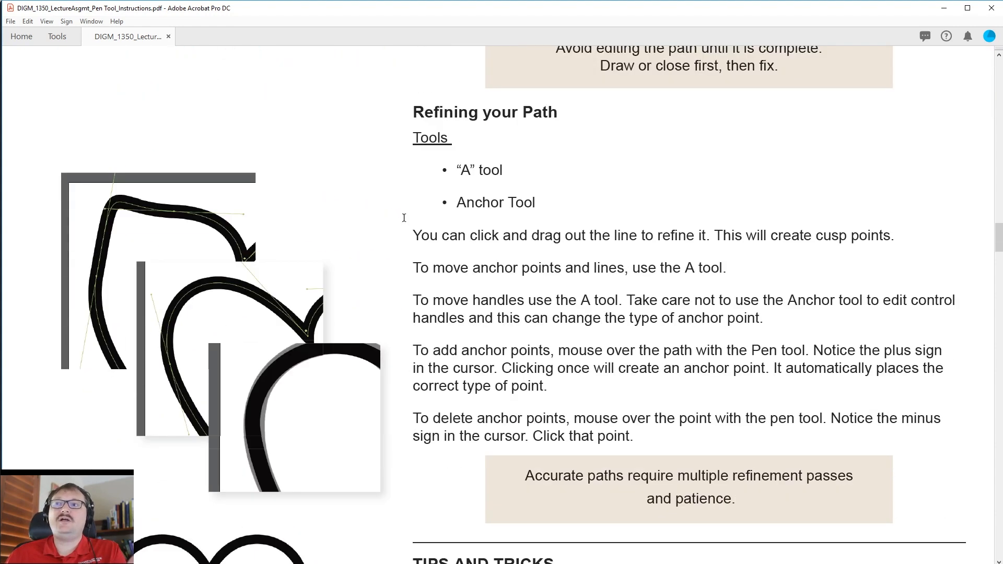
left_click_drag(441, 172, 515, 168)
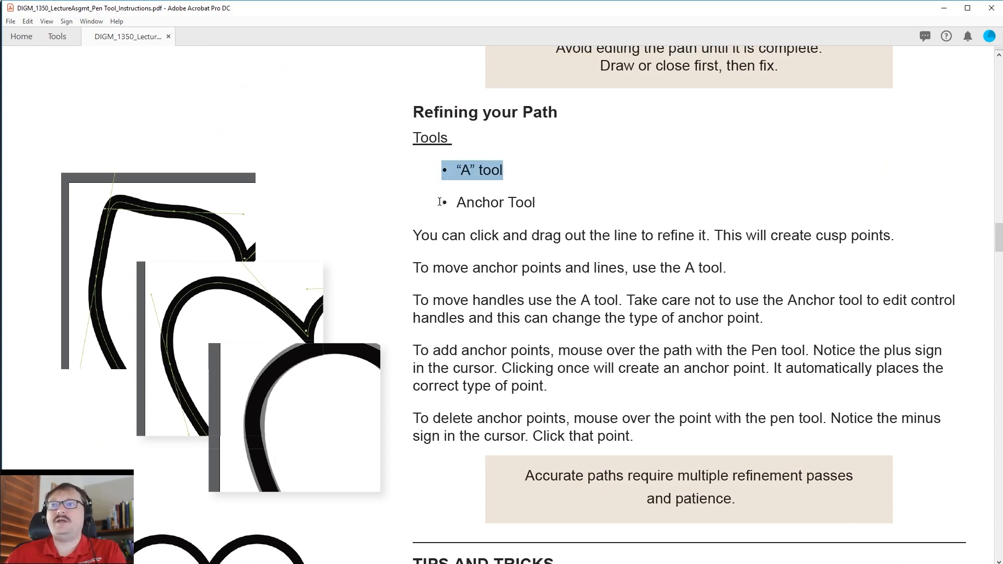
left_click_drag(439, 201, 545, 206)
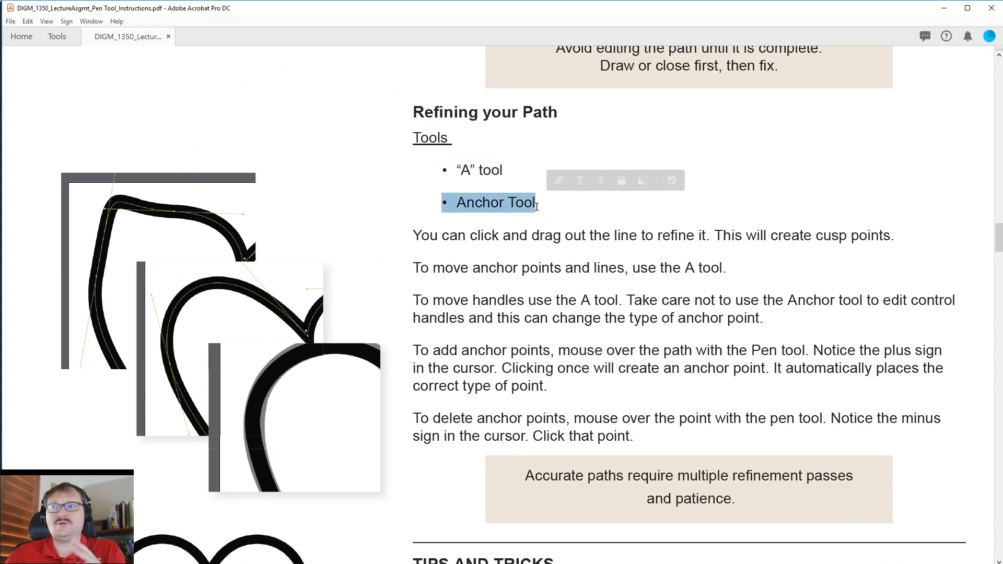
scroll(553, 267, "down", 3)
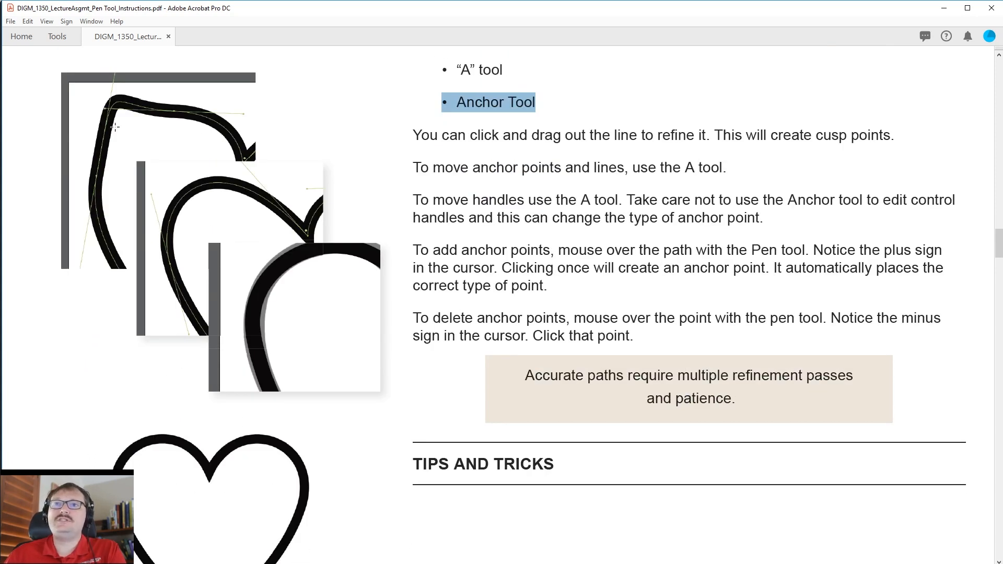
scroll(148, 438, "down", 1)
scroll(151, 417, "up", 1)
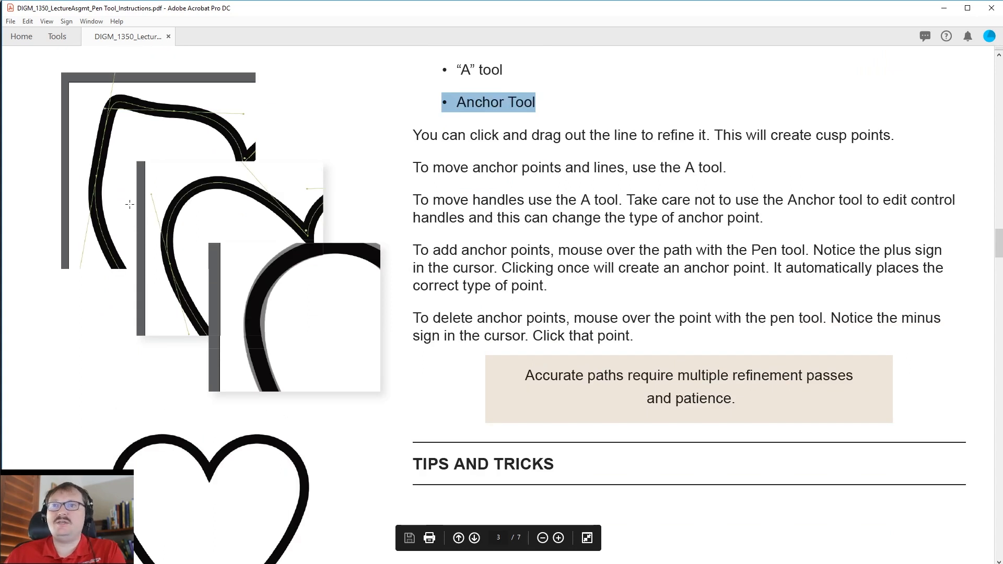
scroll(113, 156, "up", 1)
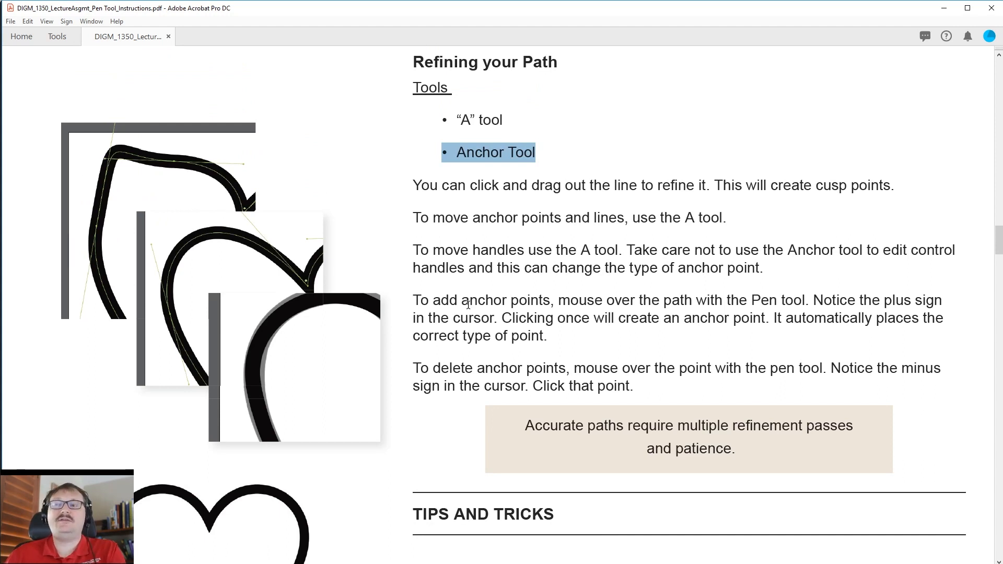
Examine the tips on corner points with handles, the 1/3 rule and the control handle problems to avoid.
scroll(618, 272, "down", 5)
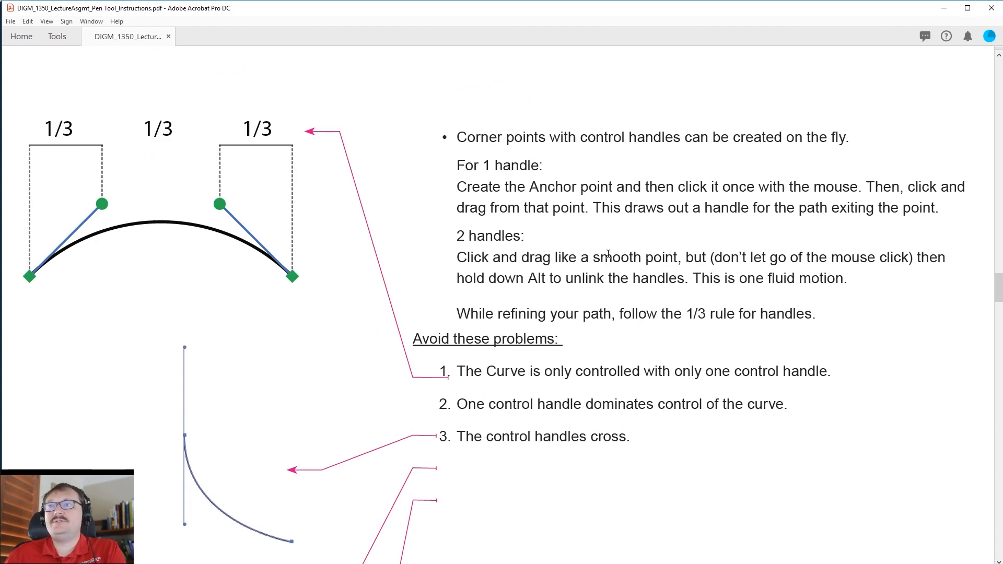
scroll(608, 255, "down", 10)
scroll(608, 256, "up", 5)
scroll(503, 266, "down", 6)
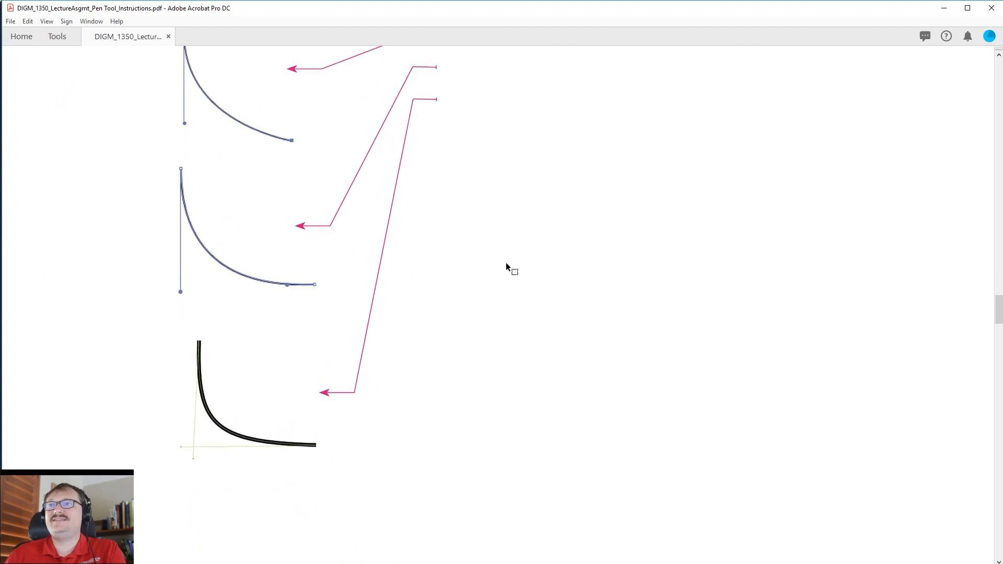
scroll(510, 267, "up", 8)
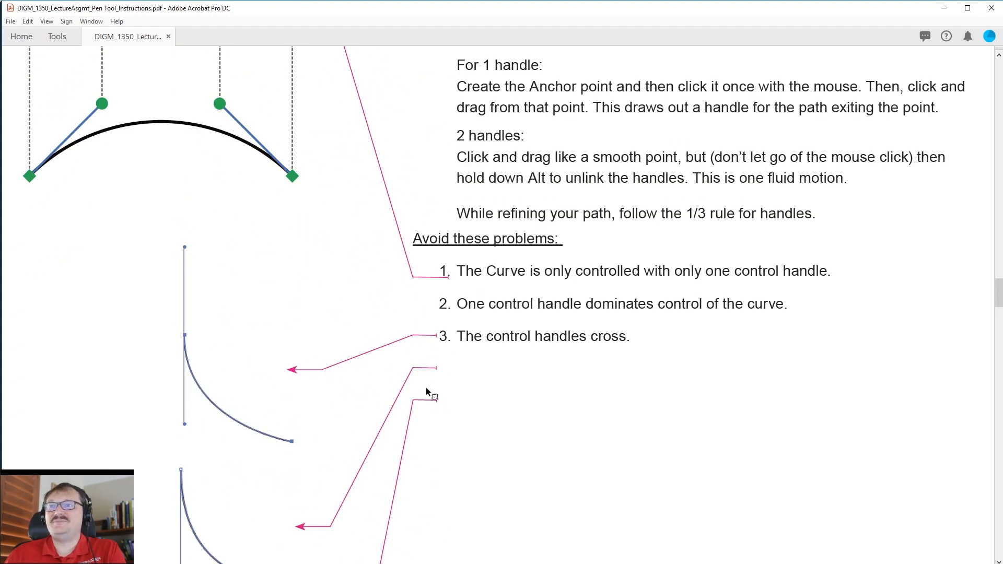
Read the Part 1 Practice instructions for tracing the UH Logo, highlighting the shortcut for hiding strokes and fills.
scroll(559, 330, "down", 5)
scroll(558, 330, "down", 10)
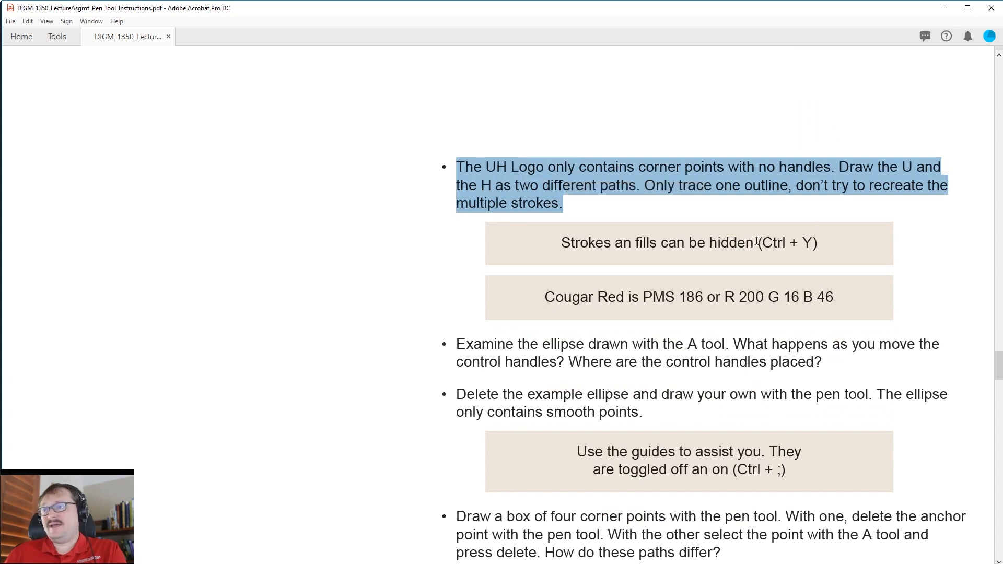
left_click_drag(758, 244, 811, 246)
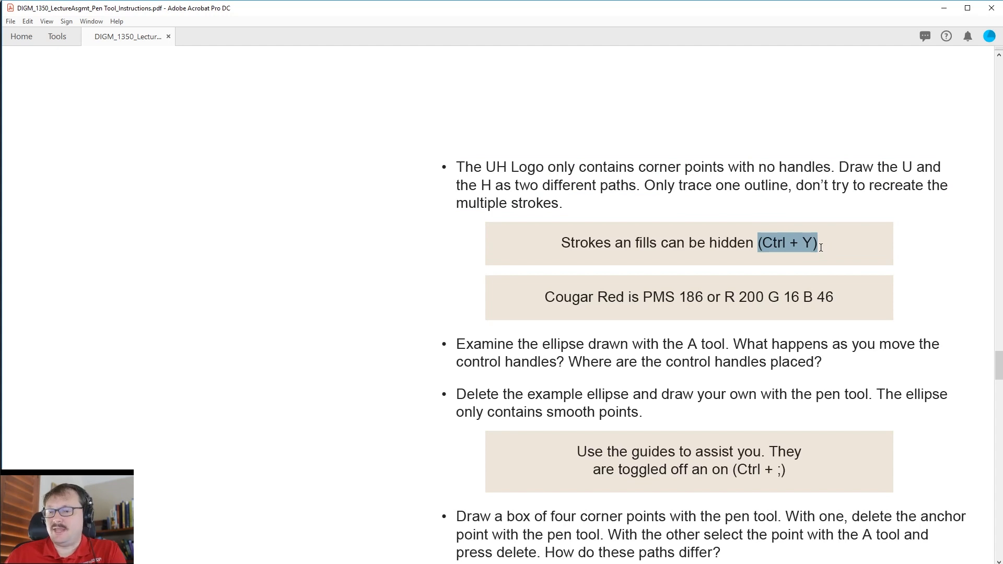
scroll(745, 411, "down", 1)
scroll(752, 400, "up", 1)
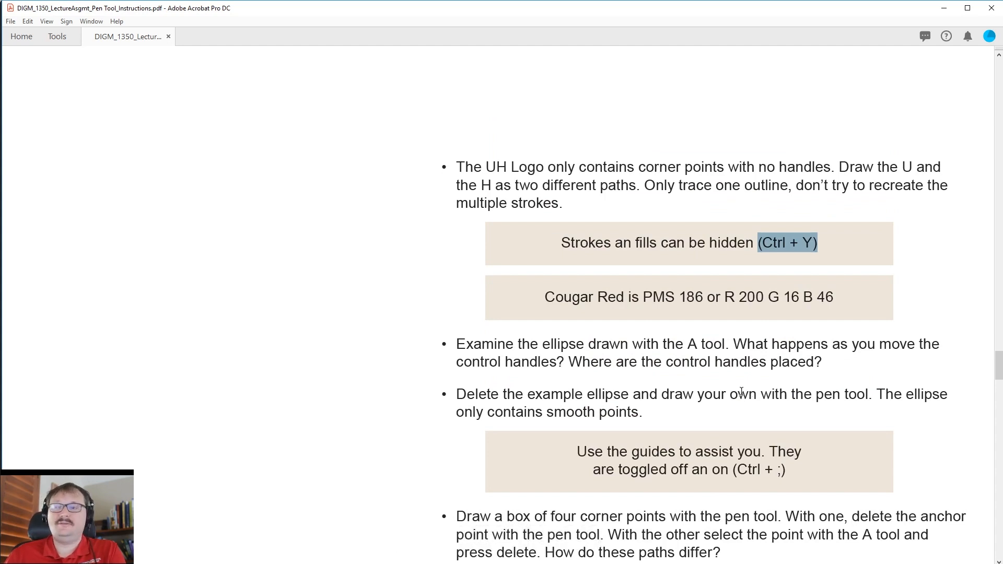
scroll(741, 392, "up", 10)
scroll(733, 368, "up", 3)
scroll(732, 366, "down", 7)
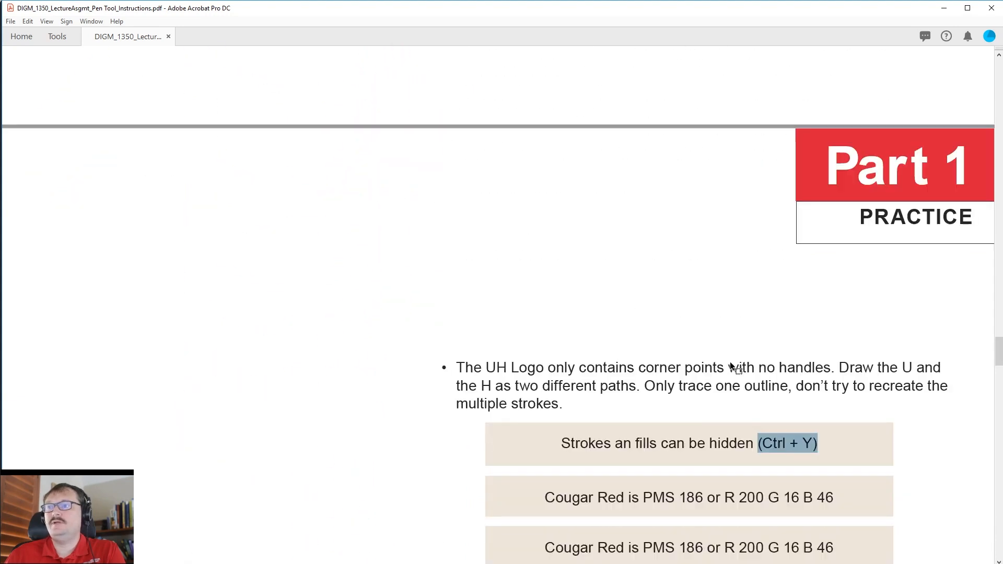
scroll(725, 331, "down", 3)
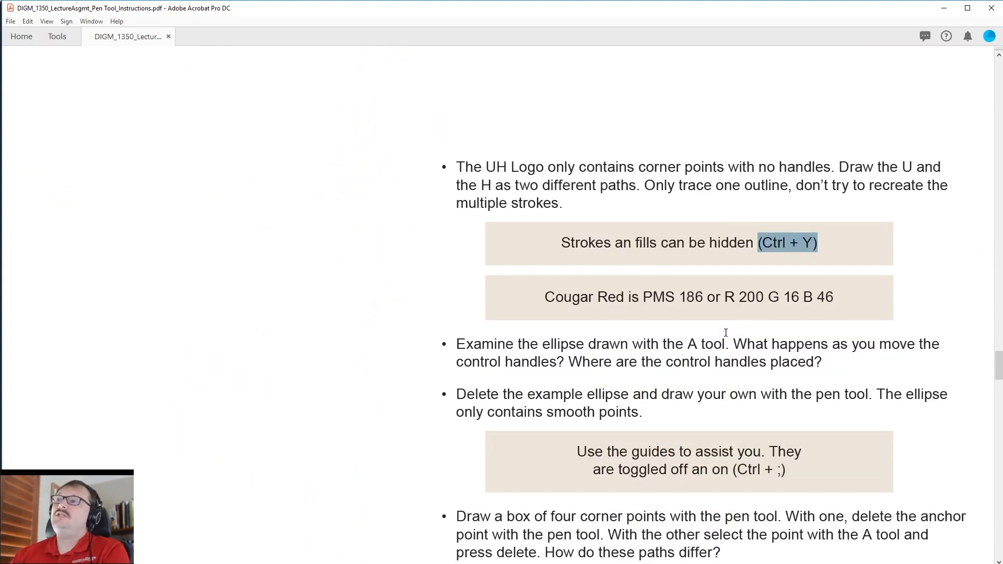
scroll(724, 331, "up", 1)
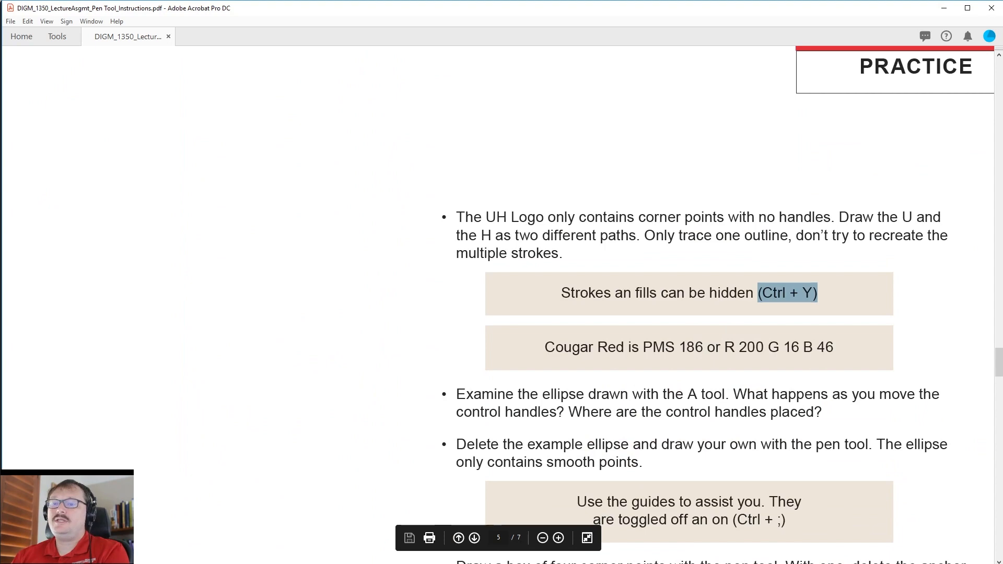
Switch to the Pen Tool assignment file in Illustrator and bring the UH logo on the Part 1 artboard into view.
key("alt+Tab")
key("space")
left_click_drag(358, 208, 455, 303)
scroll(454, 303, "up", 4)
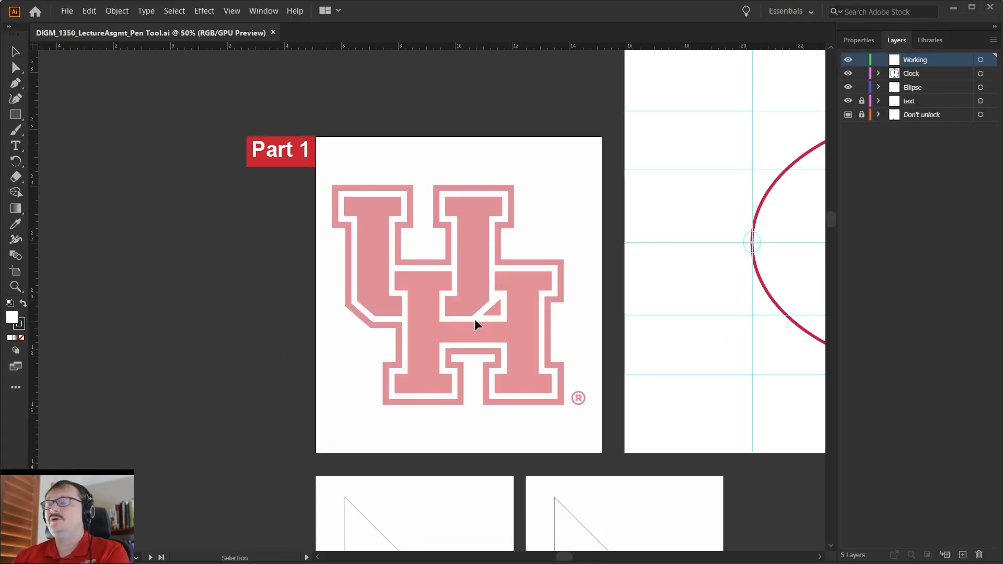
scroll(438, 300, "up", 2)
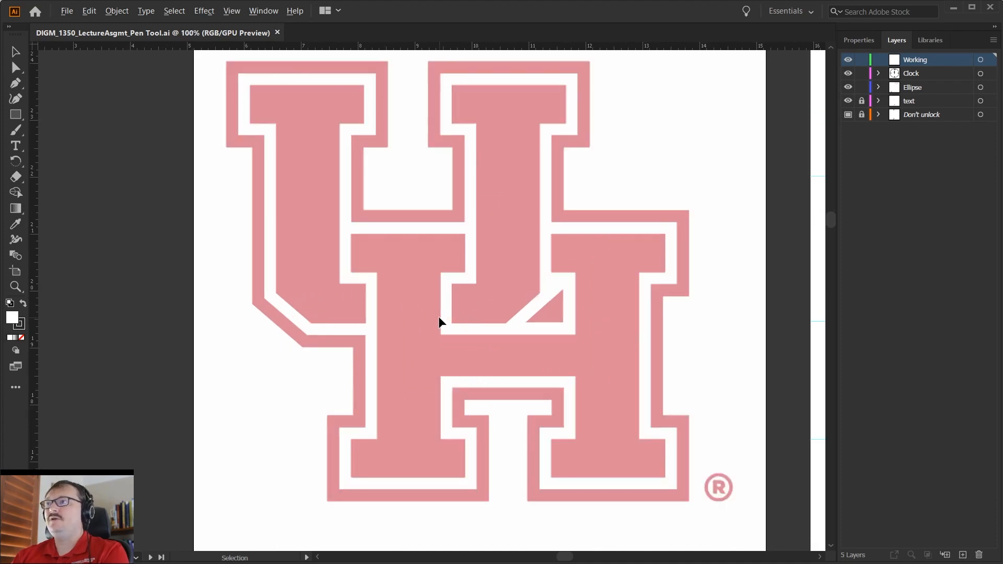
scroll(438, 322, "down", 1)
left_click(799, 11)
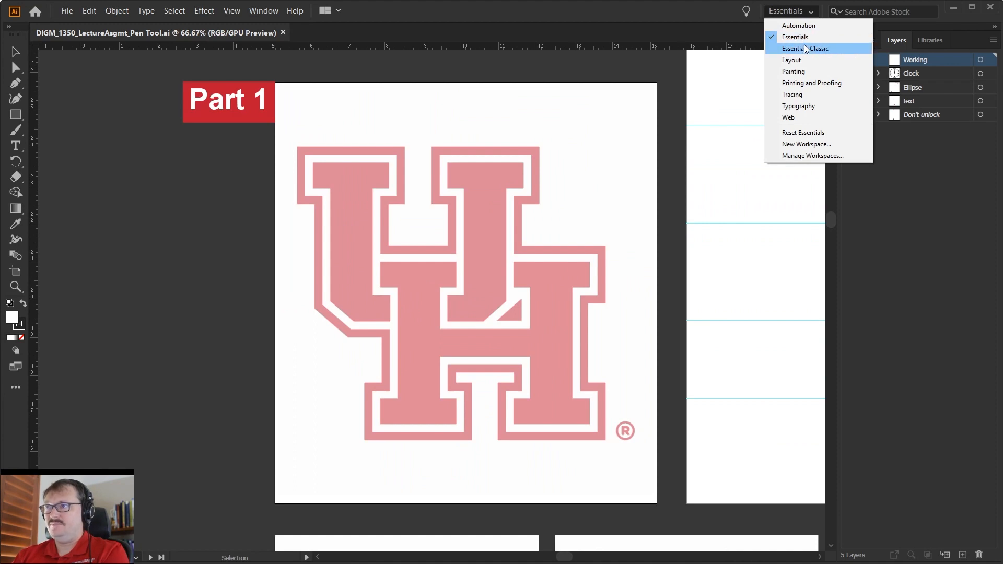
left_click(800, 12)
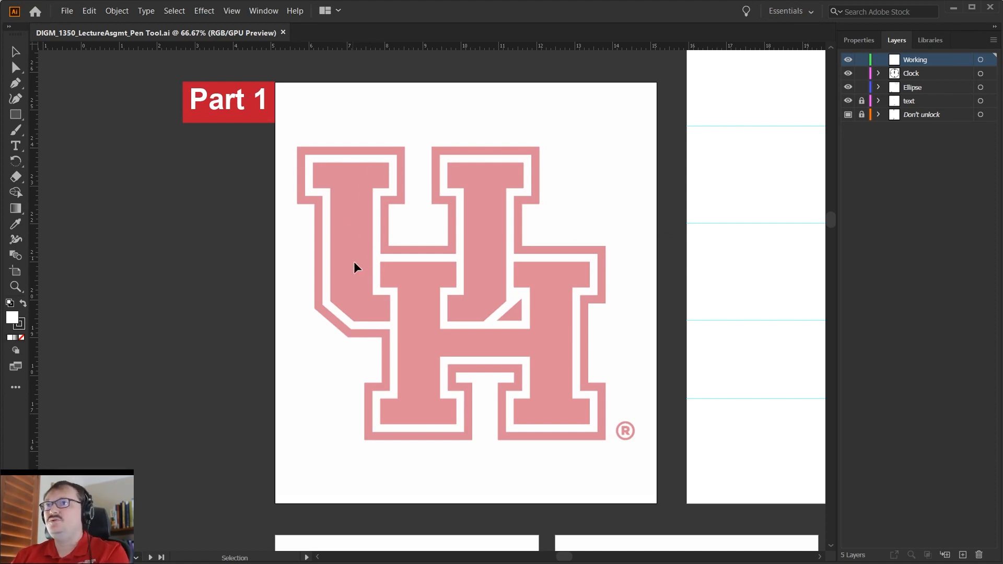
Select the locked "Don't unlock" layer.
key("ctrl+1")
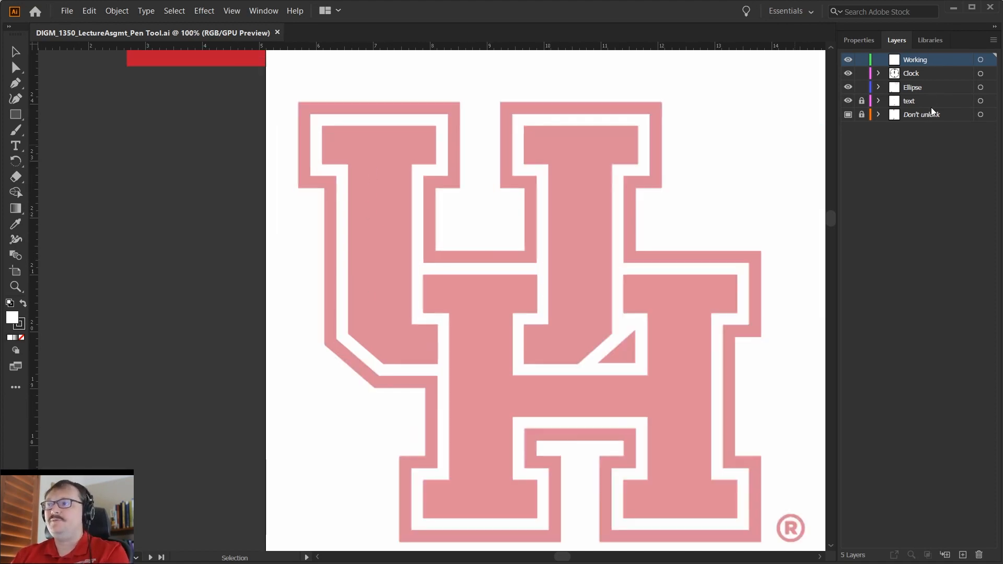
left_click(923, 118)
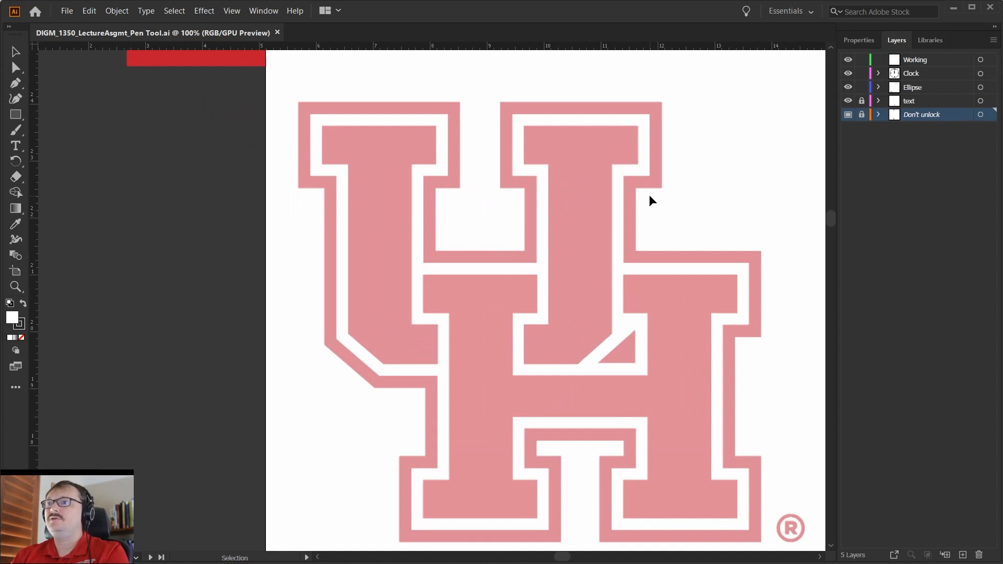
scroll(651, 201, "down", 1)
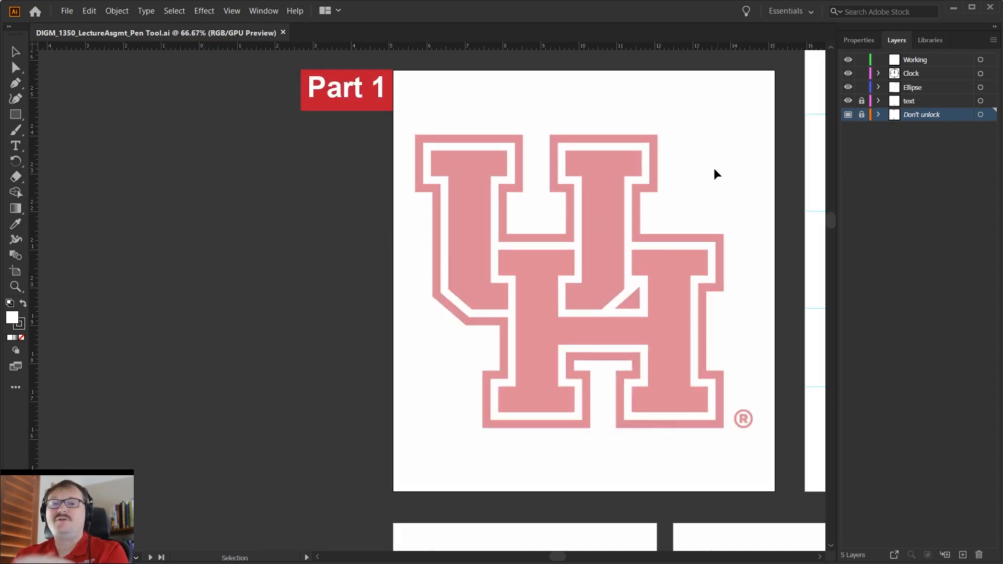
left_click_drag(687, 177, 629, 201)
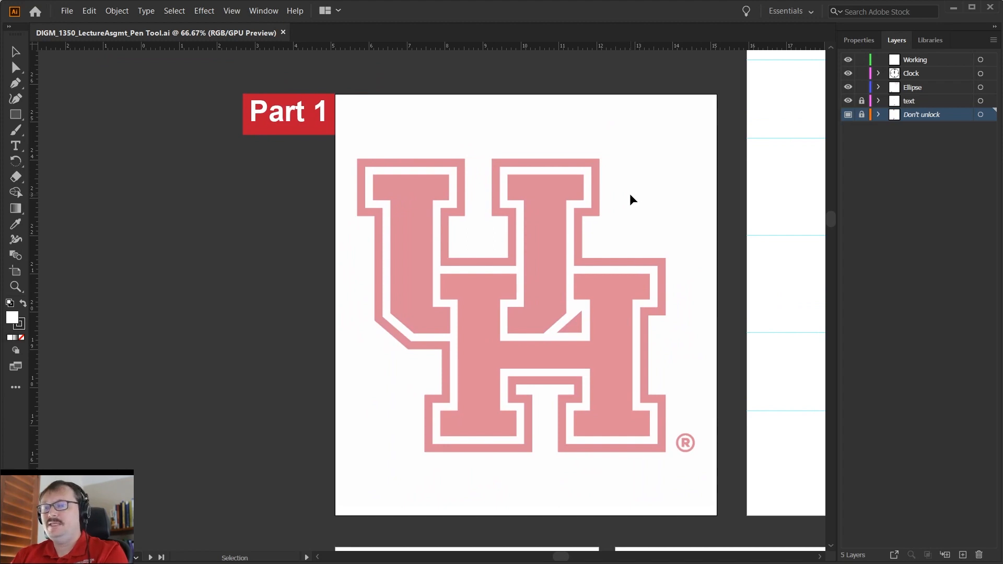
Activate the Pen tool and make the Working layer the active layer for tracing the UH logo.
key("p")
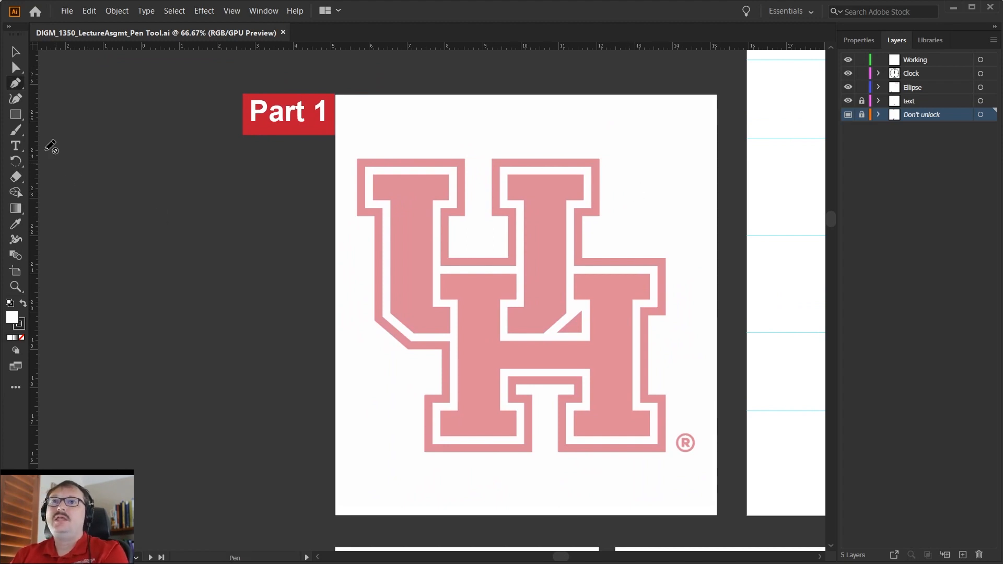
left_click(15, 85)
left_click(941, 62)
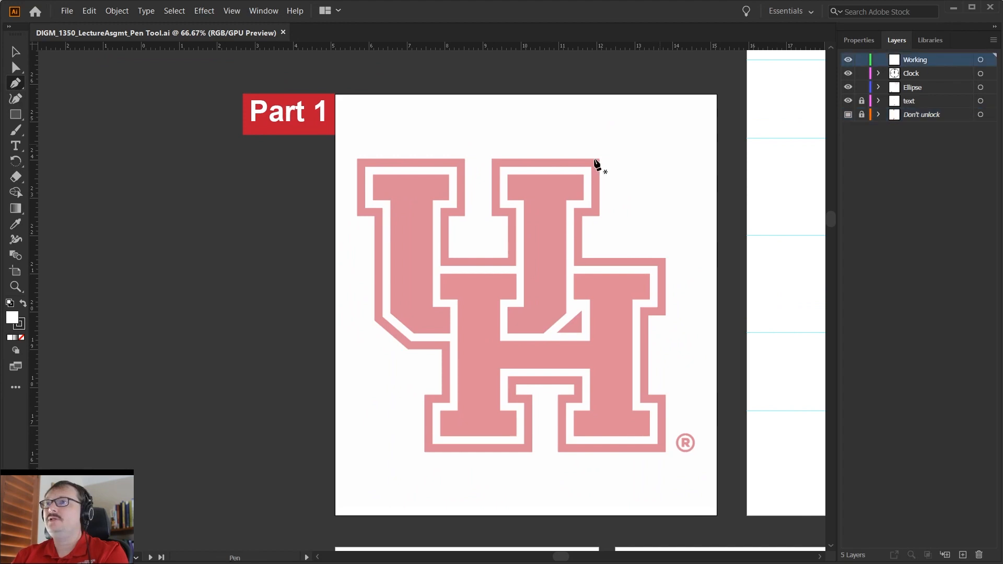
scroll(375, 174, "up", 1)
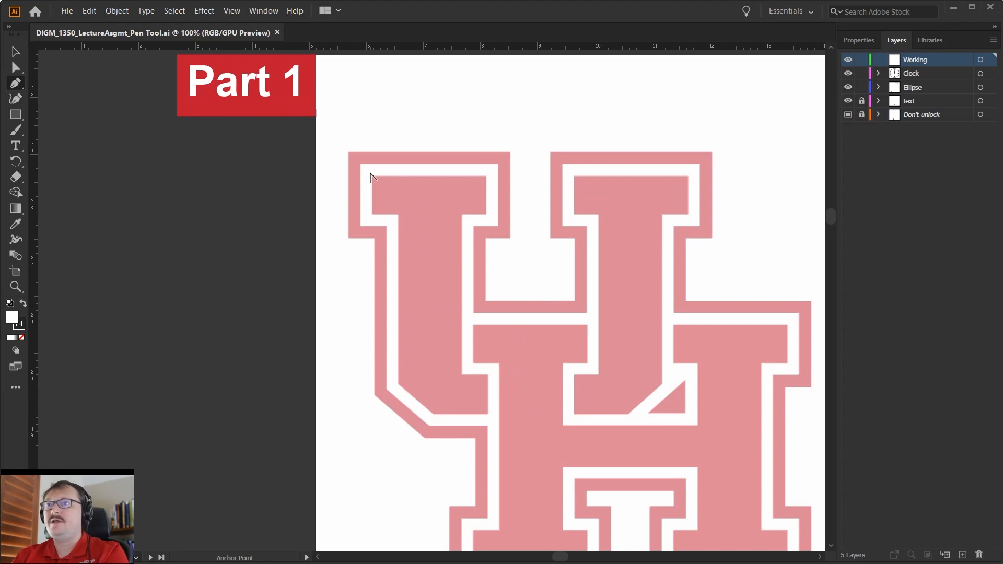
scroll(370, 177, "down", 1)
scroll(371, 176, "up", 1)
scroll(370, 177, "down", 1)
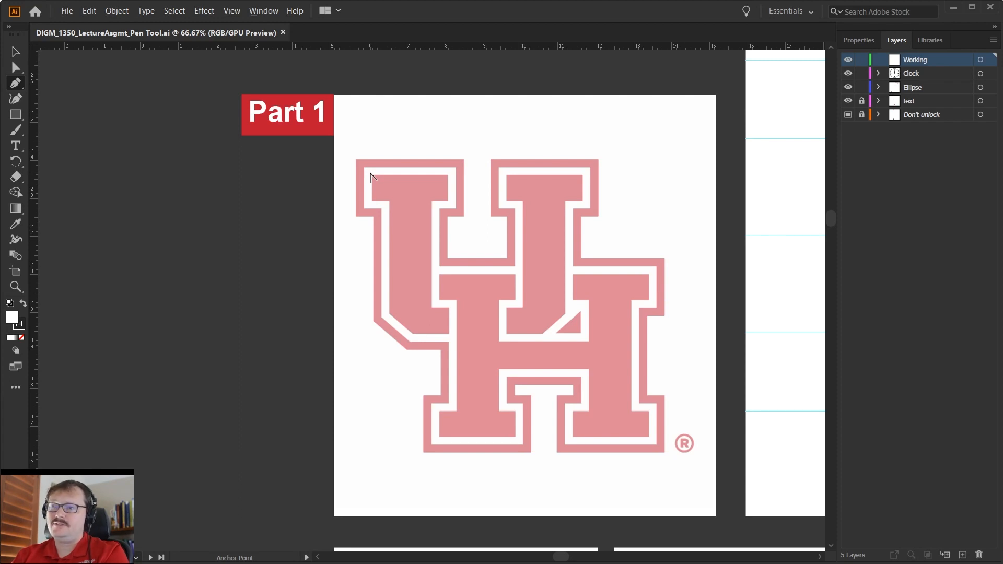
key("space")
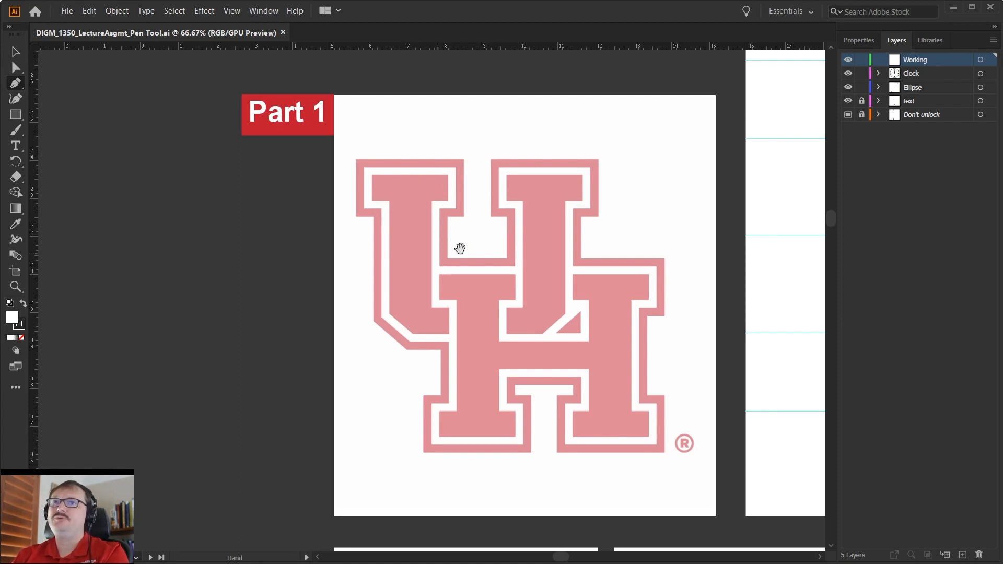
Examine the UH logo on the Part 1 artboard up close and among the surrounding artboards.
left_click_drag(525, 292, 414, 276)
mouse_move(663, 240)
left_mouse_down()
mouse_move(504, 290)
mouse_move(356, 318)
left_mouse_up()
left_click_drag(718, 273, 541, 298)
left_click_drag(459, 305, 825, 272)
left_click_drag(341, 307, 596, 247)
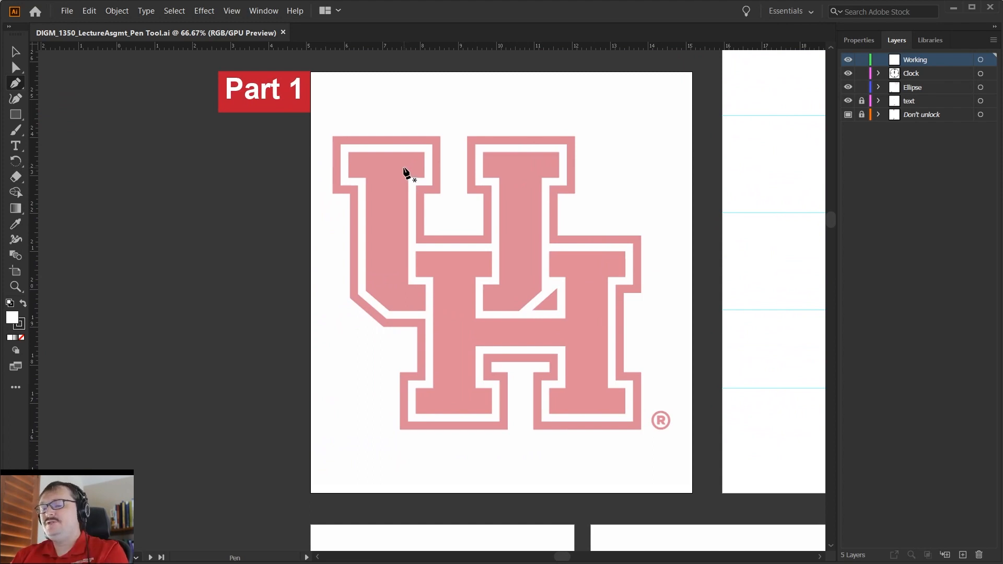
scroll(406, 172, "up", 1)
key("super")
key("super")
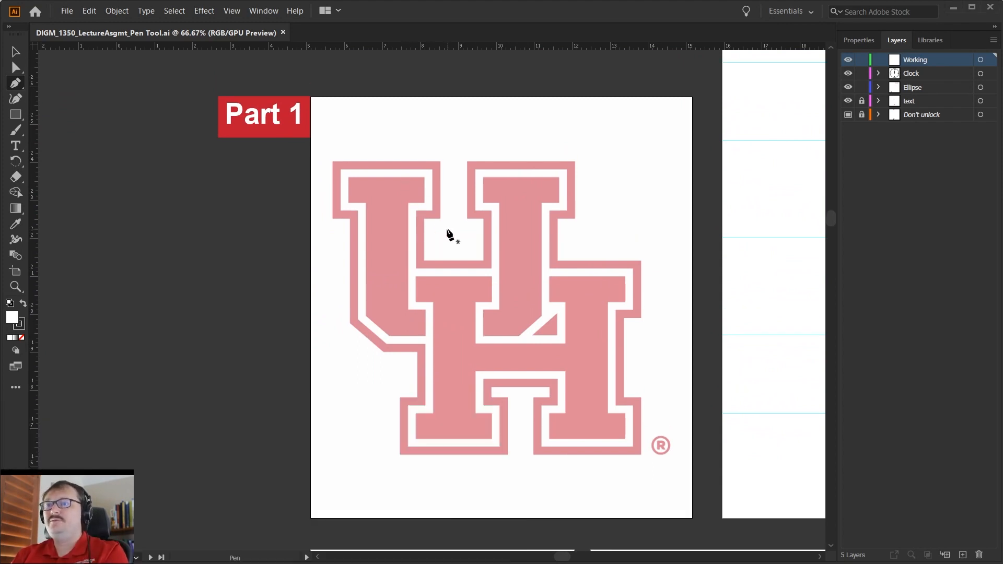
scroll(410, 210, "up", 5)
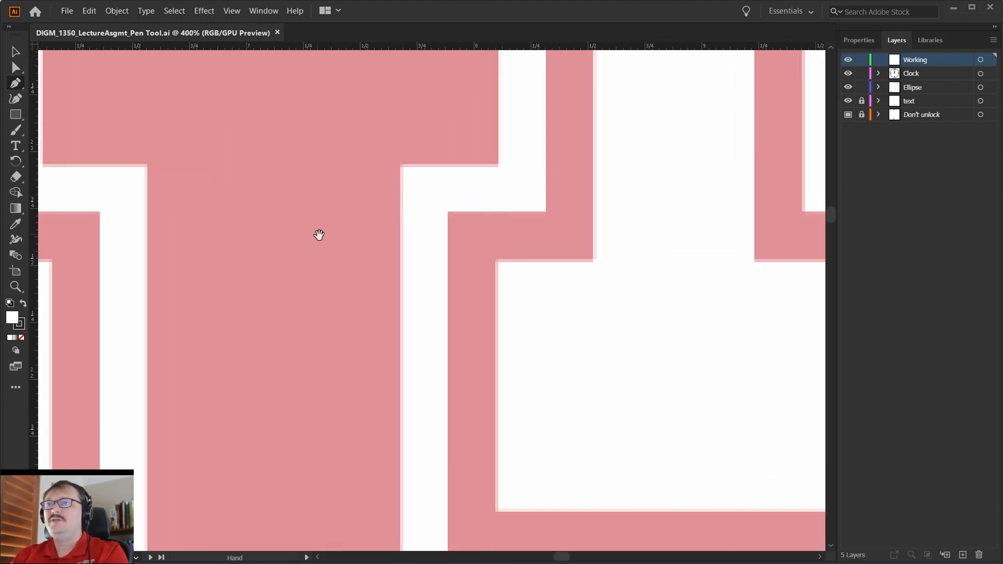
left_click_drag(318, 235, 518, 433)
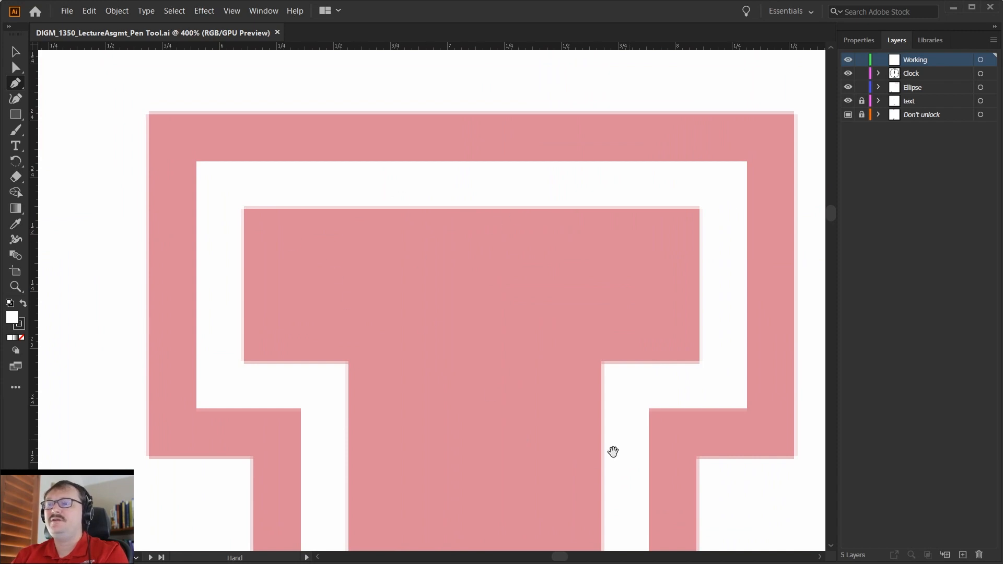
scroll(559, 397, "down", 4)
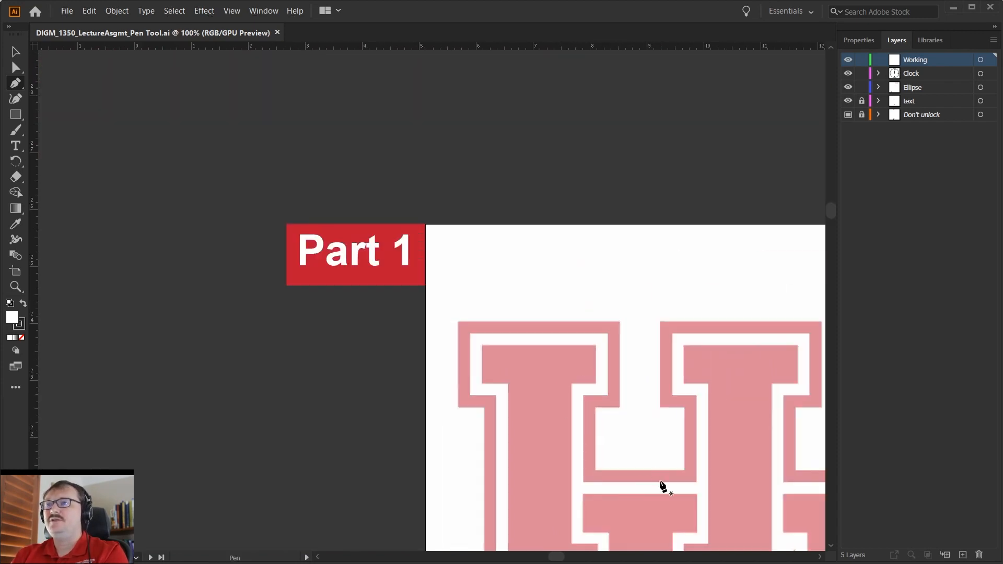
left_click_drag(662, 483, 523, 246)
scroll(523, 246, "down", 6)
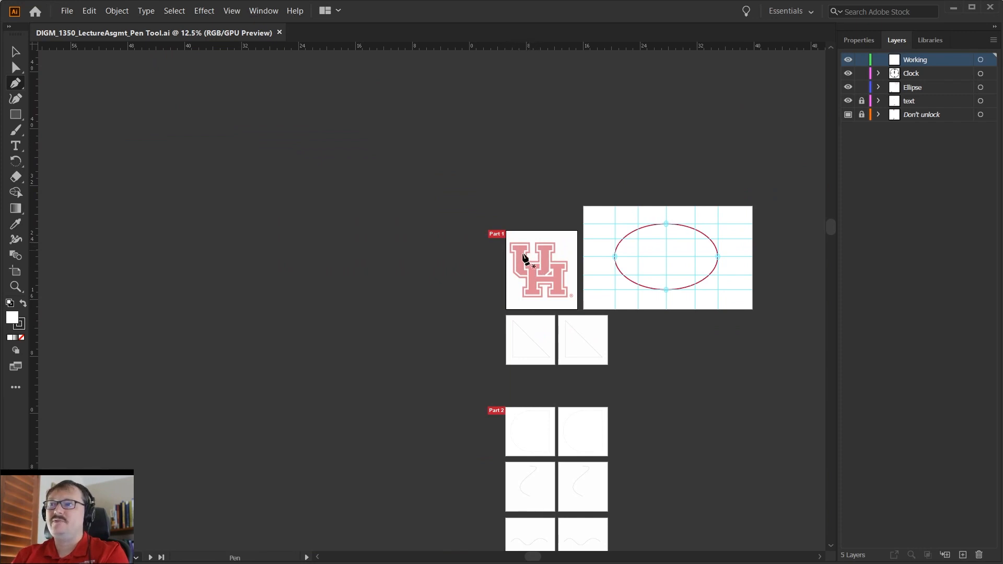
scroll(551, 285, "up", 5)
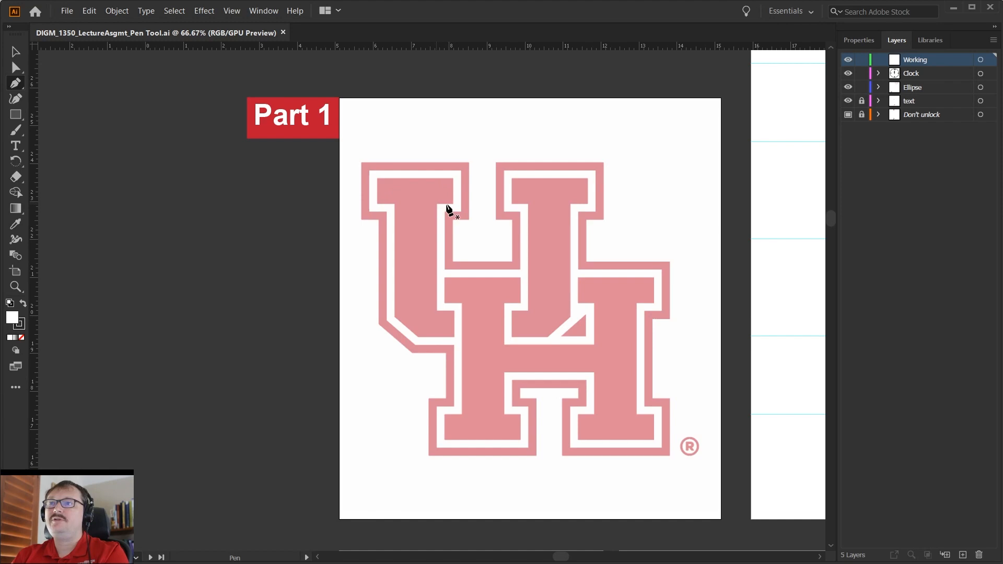
Trace the inner U with the Pen tool from its upper-left corner around the left serif, down the stem and across to the right stem.
left_click(376, 178)
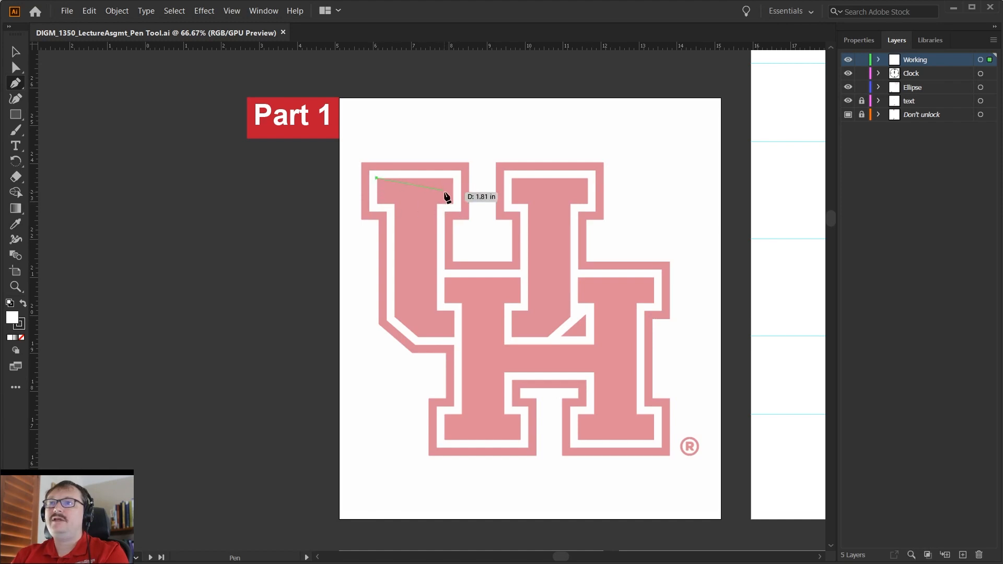
left_click(453, 178)
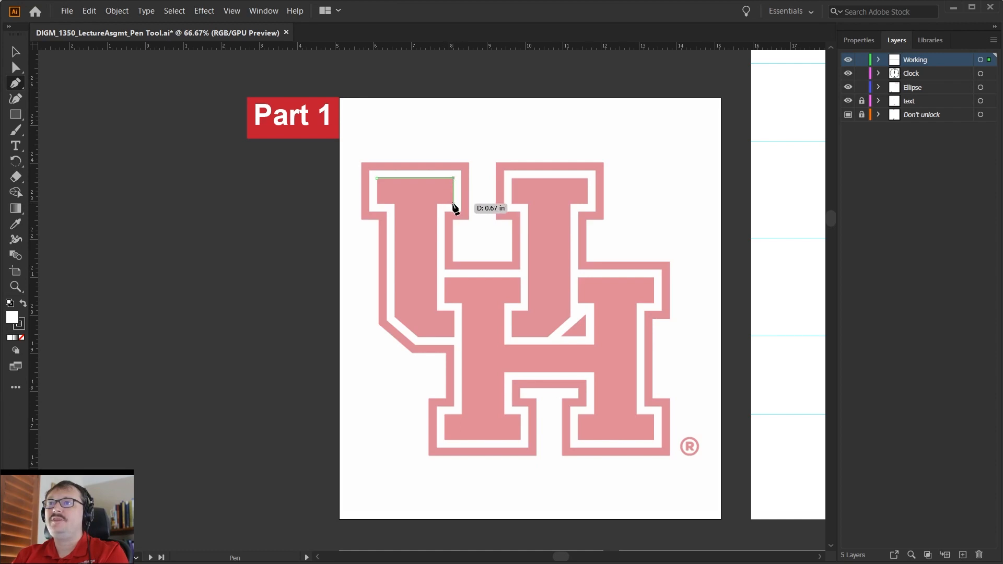
left_click(453, 203)
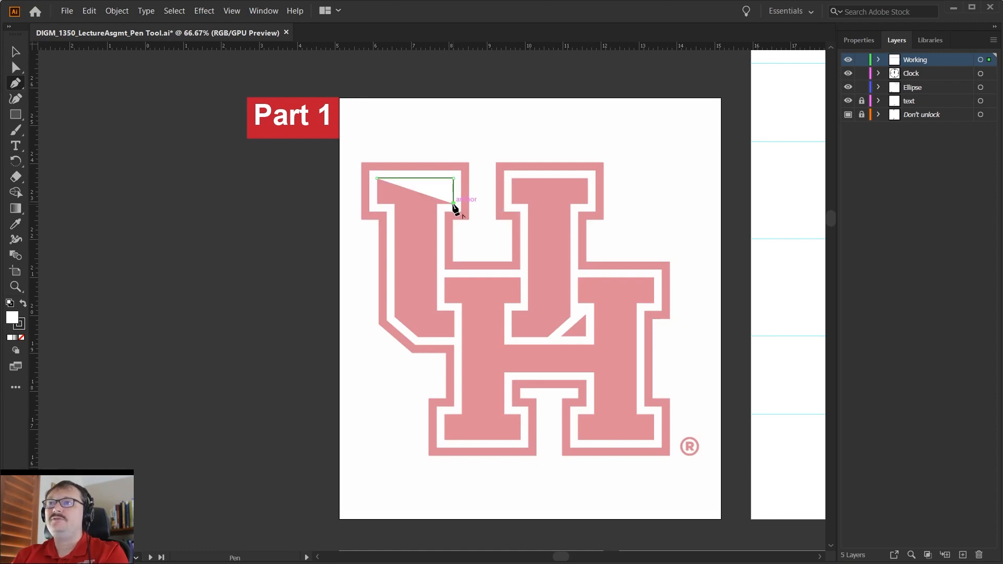
left_click(437, 203)
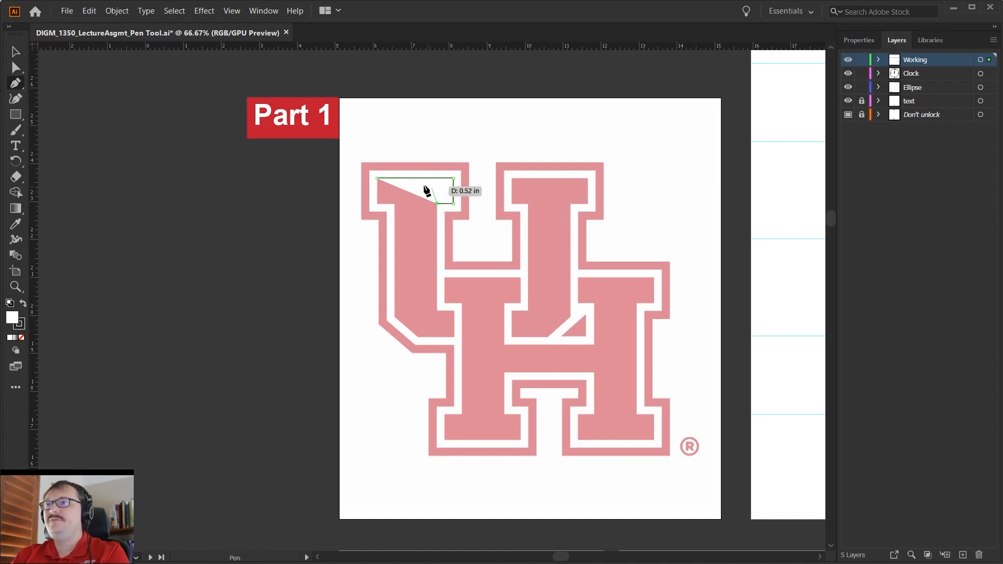
left_click(437, 309)
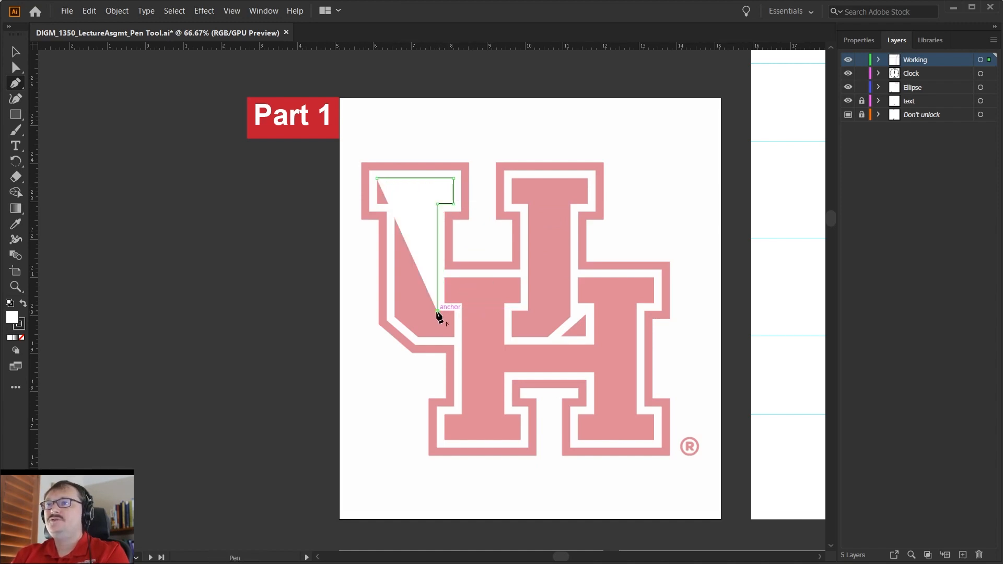
left_click(527, 310)
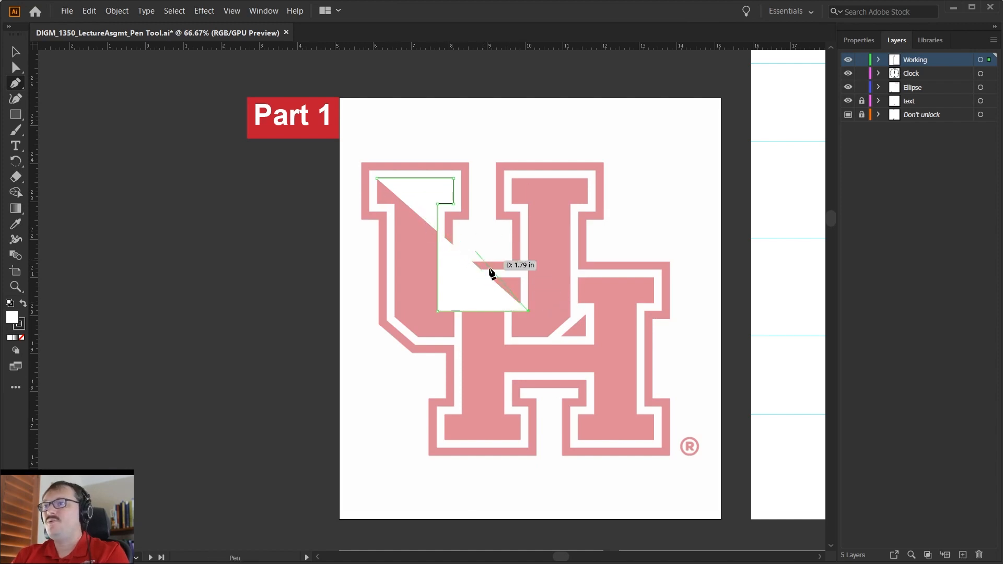
Set the path's fill to bright red and extend the U outline up the right stem's inner edge to the serif.
double_click(17, 319)
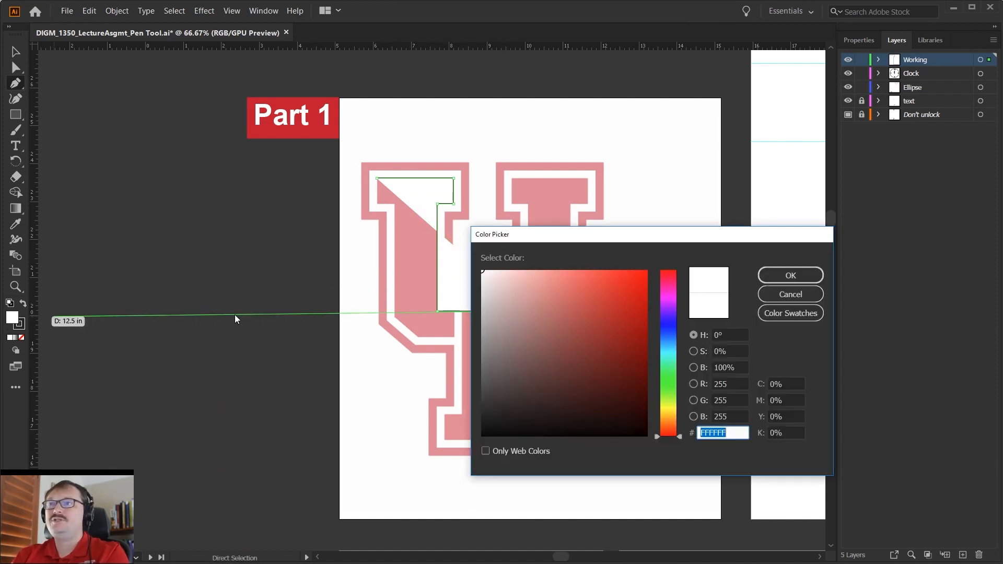
left_click(646, 271)
left_click(790, 275)
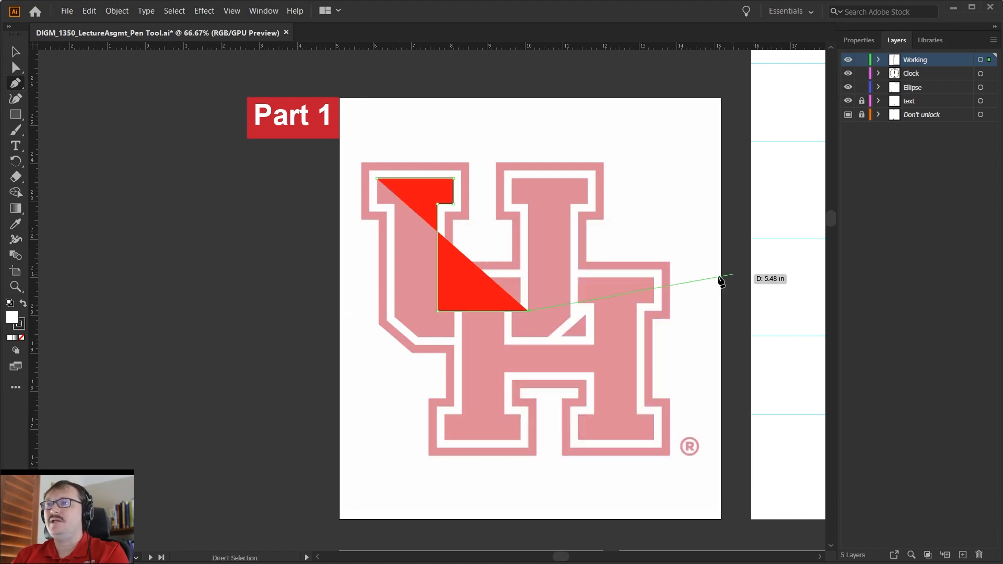
left_click(437, 203)
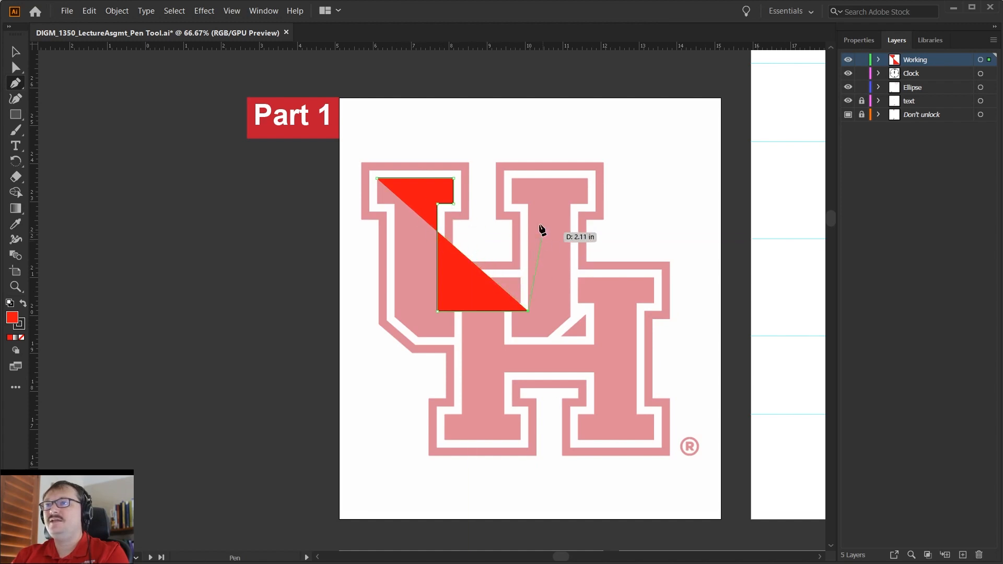
left_click(528, 203)
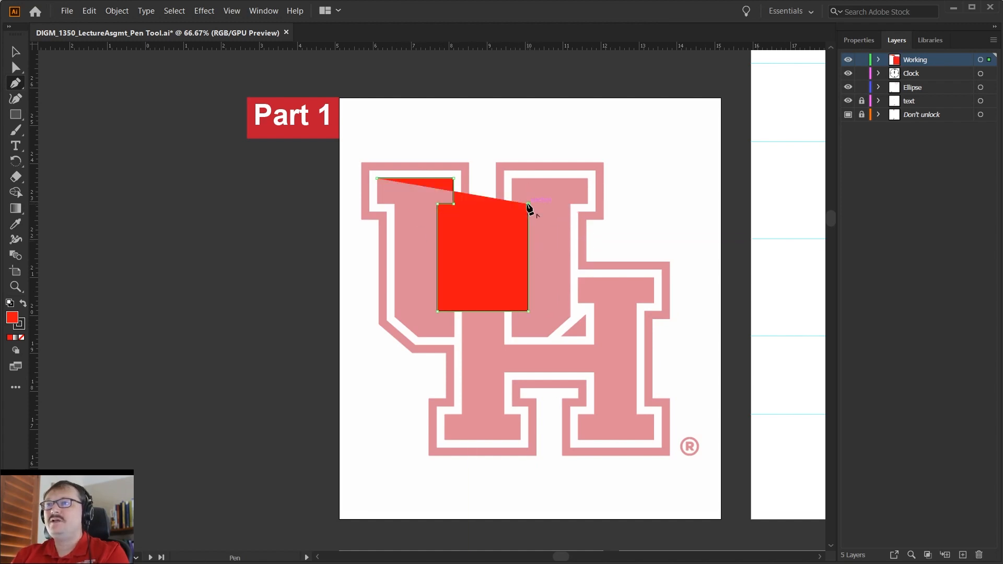
Switch the artwork between Outline and Preview views to compare the U path with and without its fill.
scroll(516, 210, "up", 1, "alt")
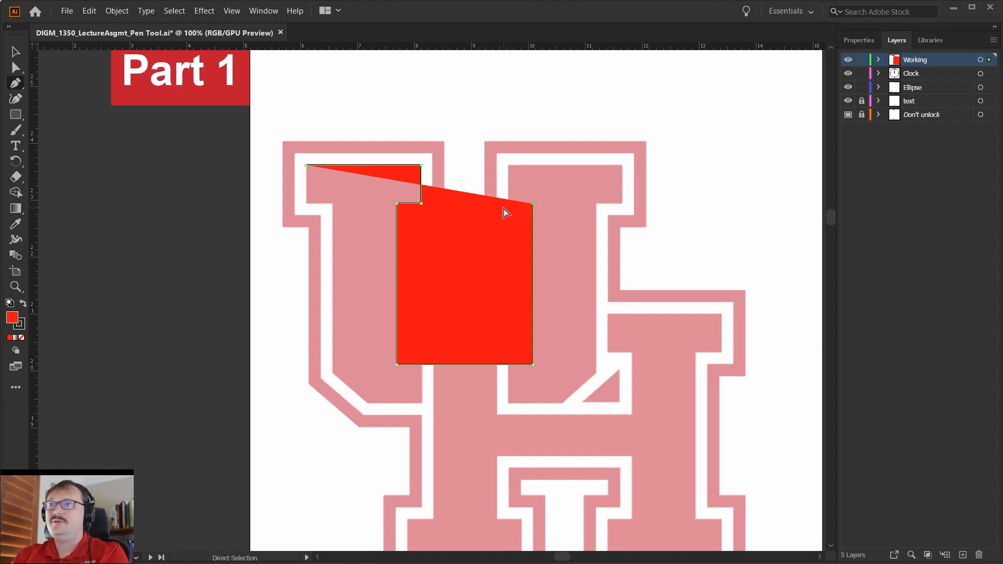
key("ctrl+y")
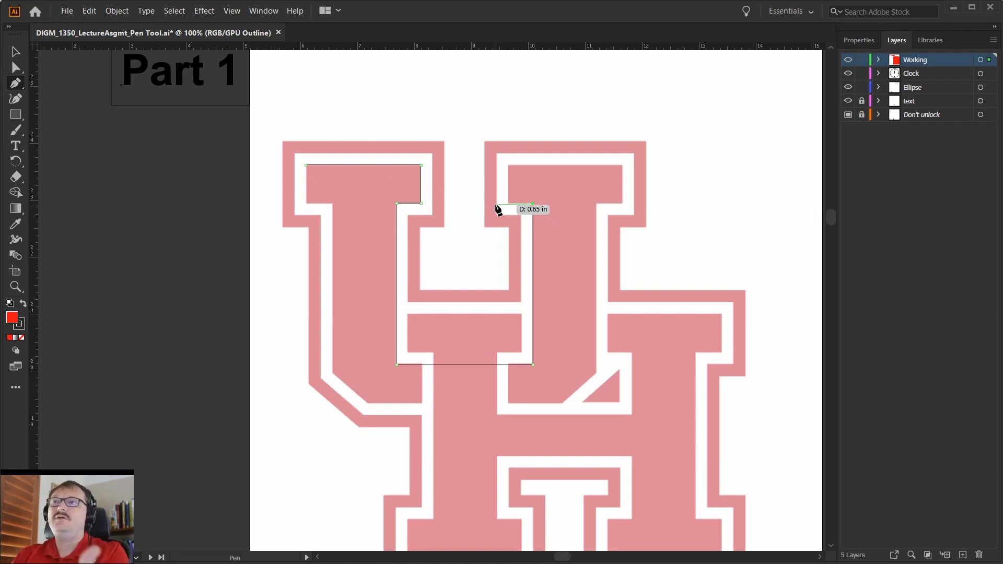
key("ctrl")
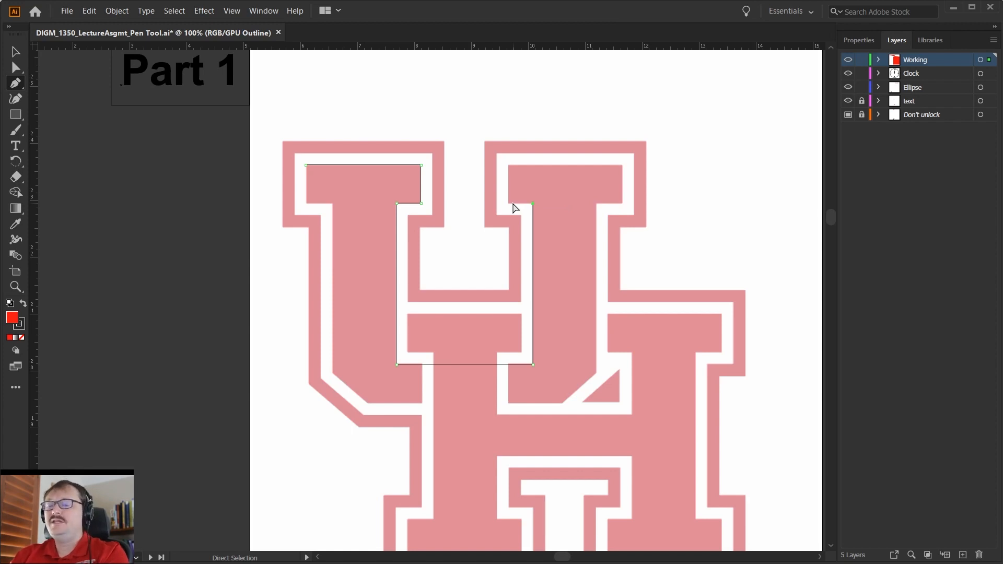
key("ctrl+y")
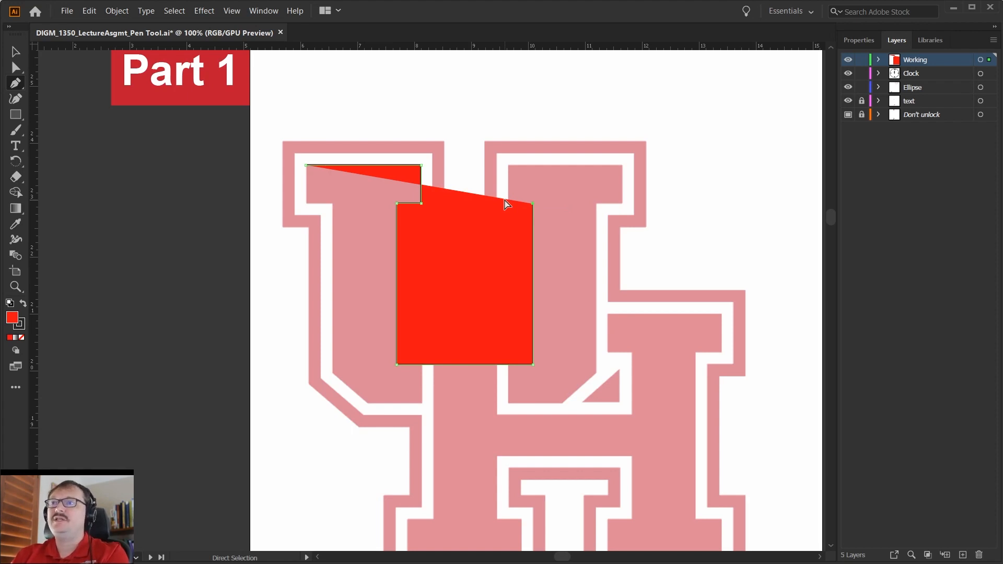
left_click(231, 12)
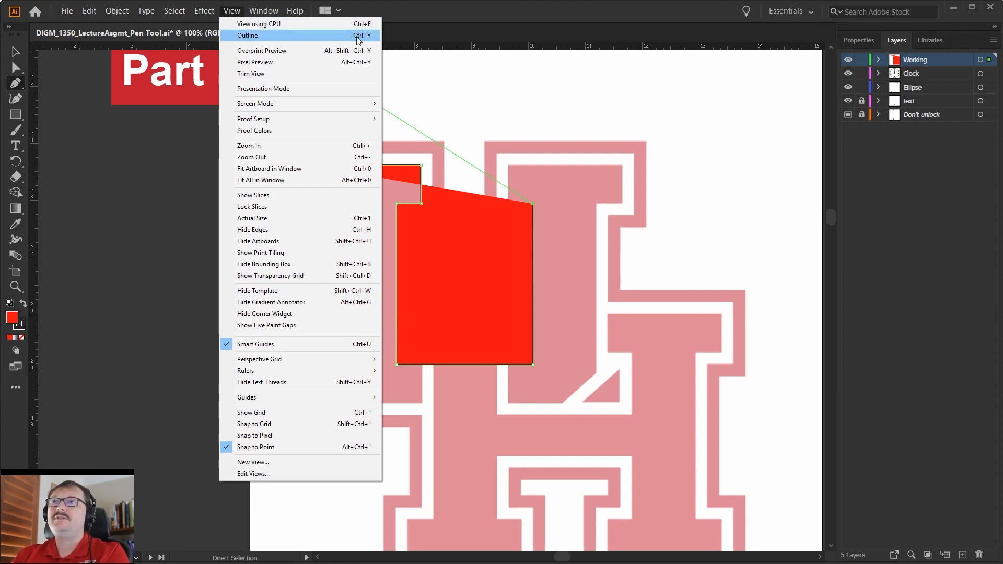
left_click(364, 37)
left_click(233, 11)
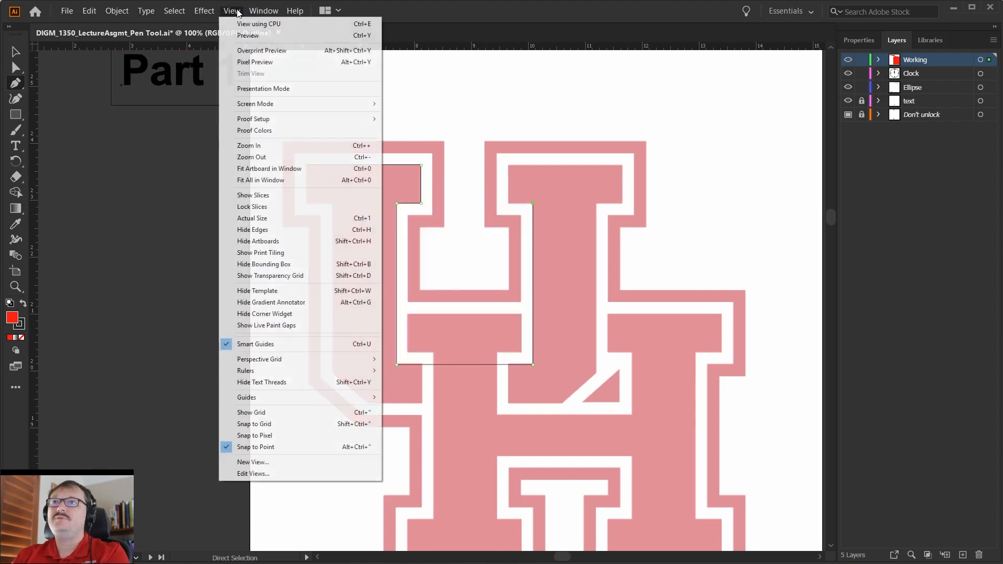
left_click(286, 35)
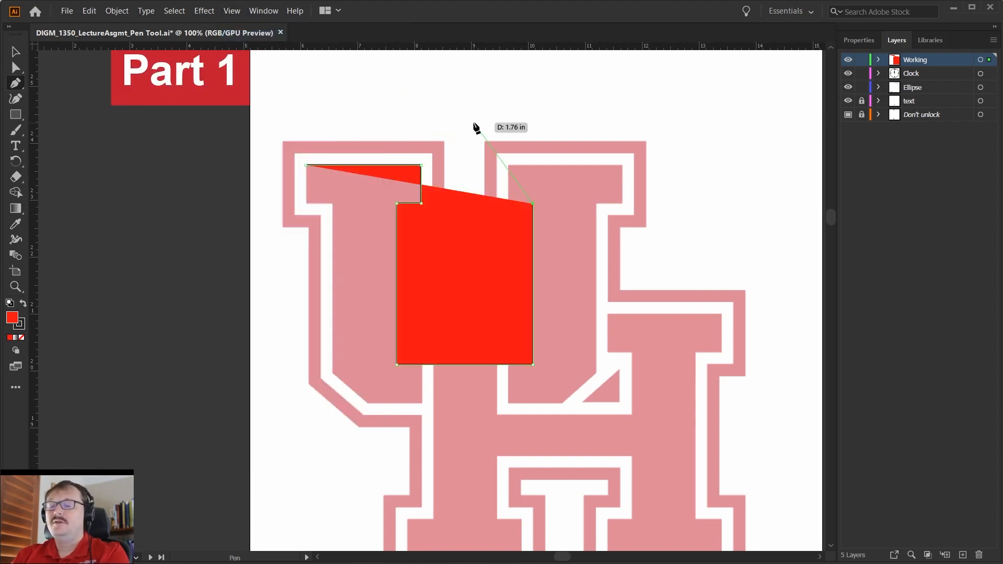
Display the artwork in Outline view and trace around the U's right serif, then down the outer stem edge to its diagonal corner.
key("ctrl+y")
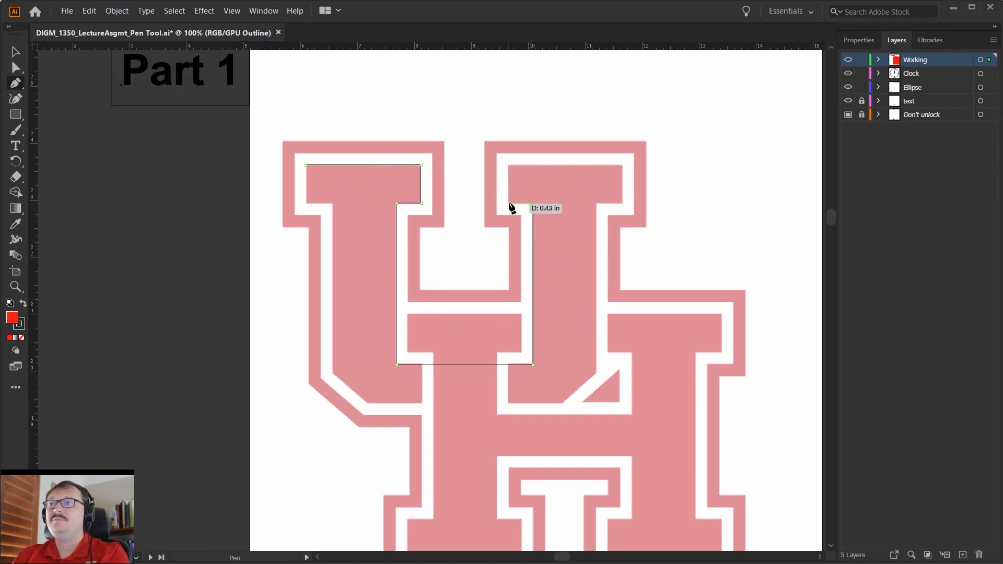
left_click(509, 204)
left_click(508, 165)
left_click(620, 166)
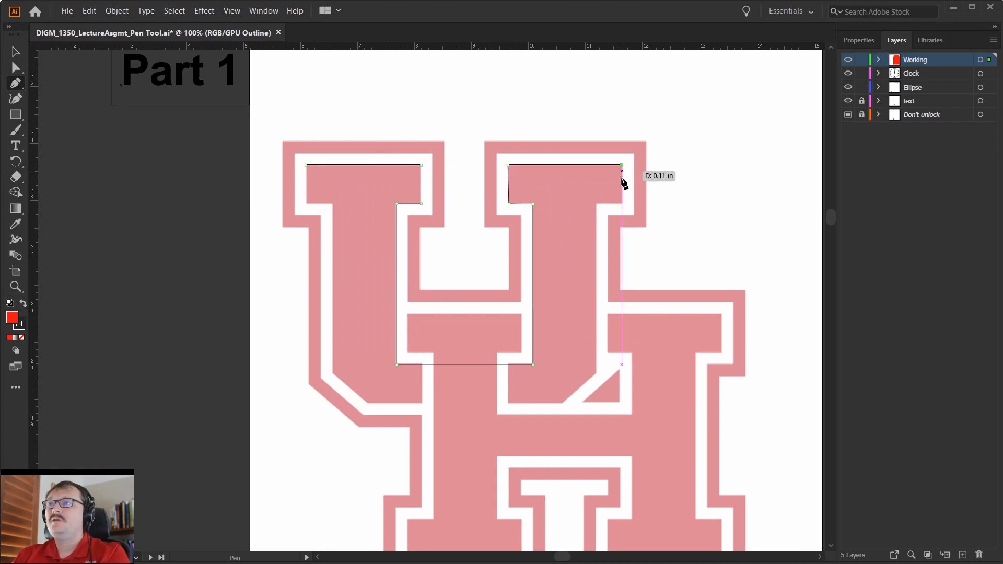
left_click(621, 204)
left_click(597, 204)
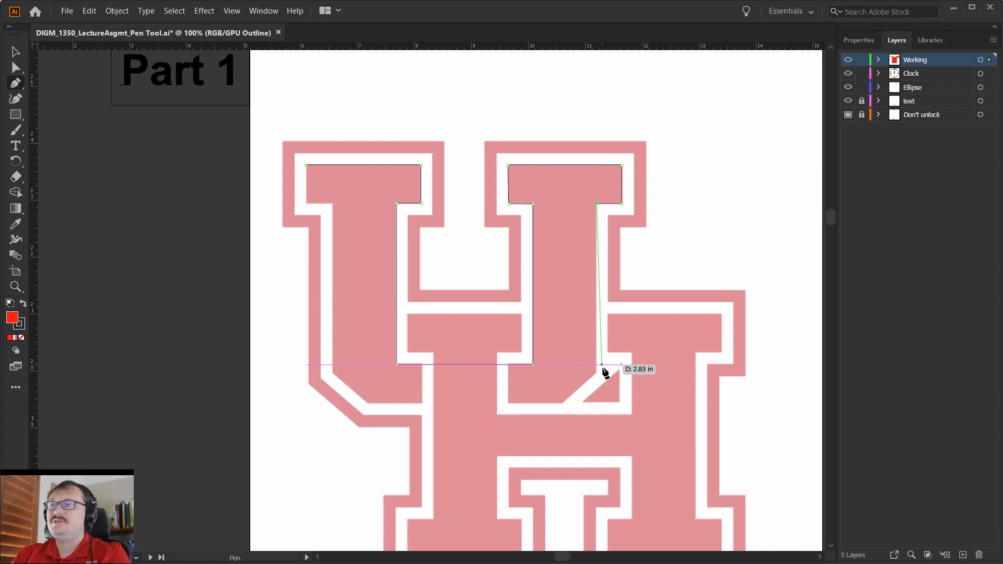
left_click(602, 371)
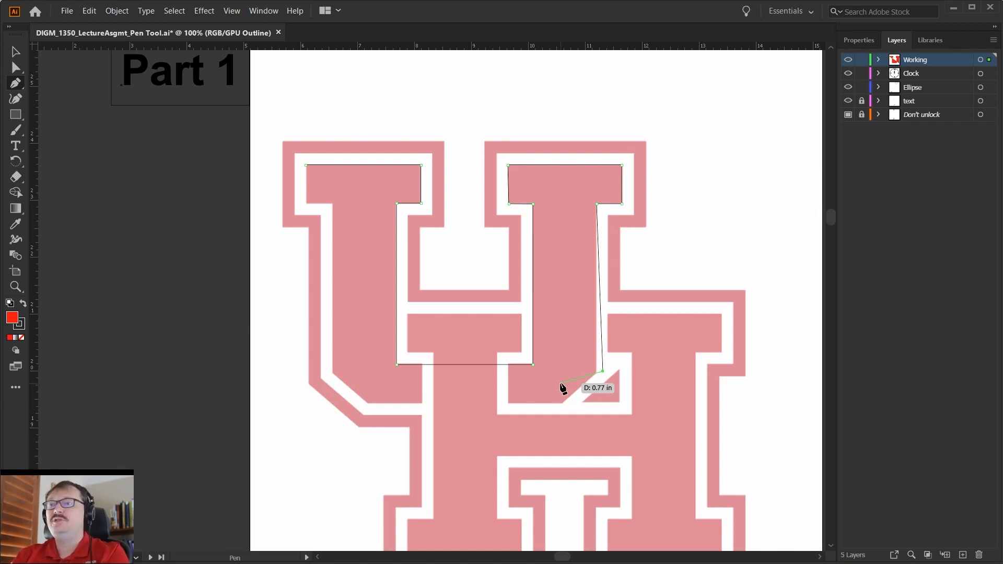
Move the path's last anchor with Direct Selection so the segment lines up with the right stem's outer edge.
key("a")
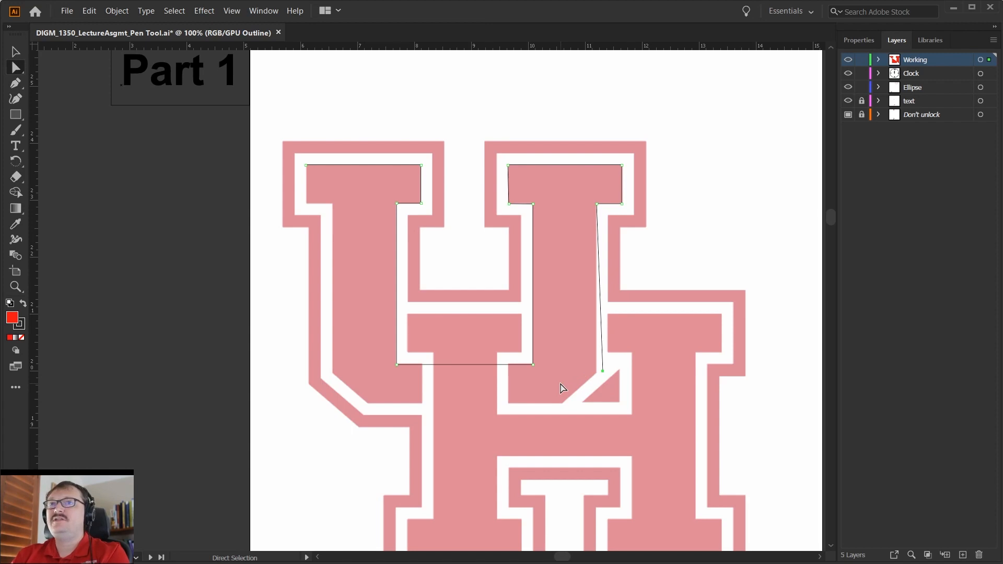
left_click_drag(603, 372, 597, 371)
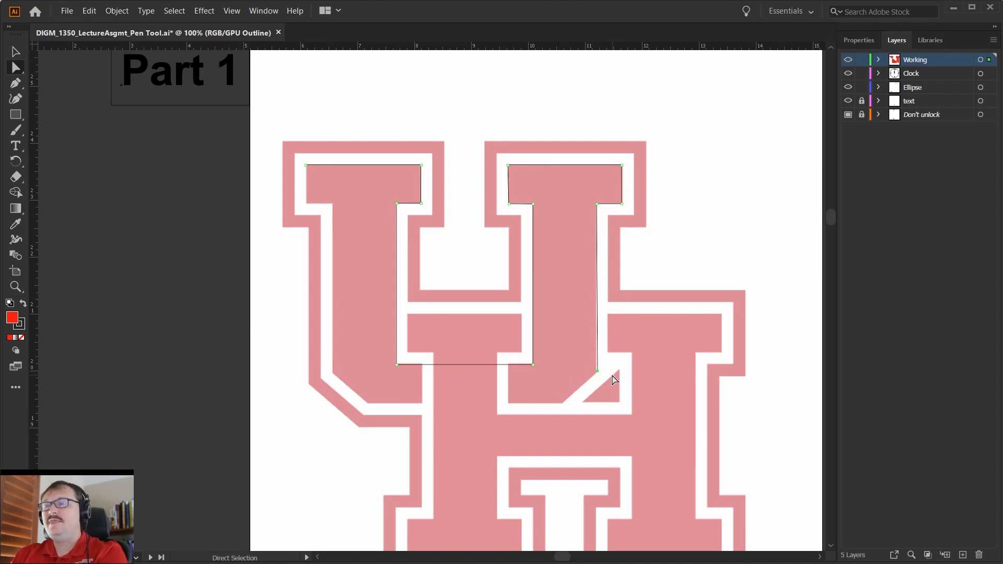
Trace the U's bottom edge, lower-left diagonal and left stem edge as a separate Pen path.
key("p")
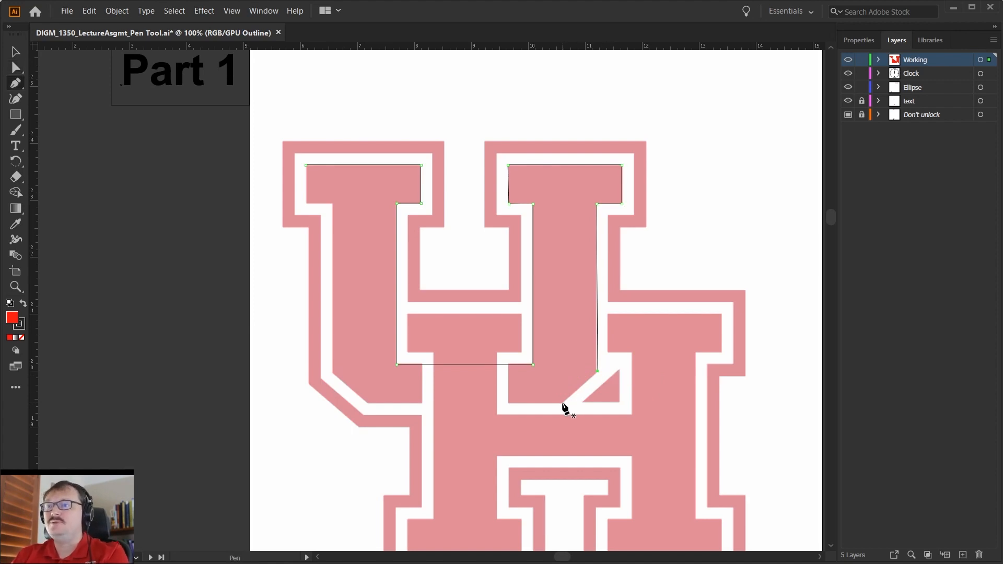
left_click(367, 403)
left_click(334, 371)
left_click(333, 203)
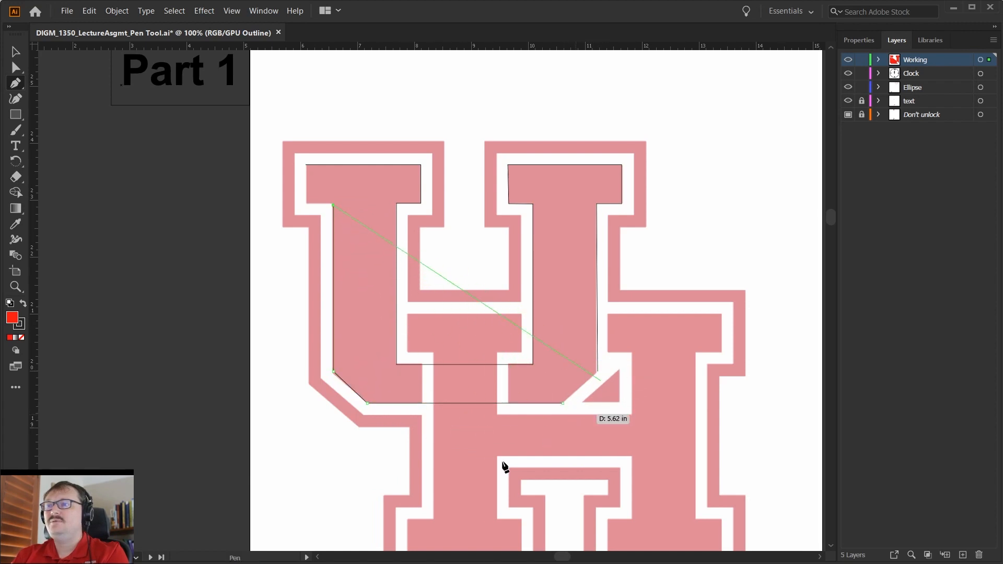
Undo the separate lower path and the anchor move, and resume the open U path from its last anchor.
key("ctrl+z")
key("ctrl+z")
key("ctrl+z")
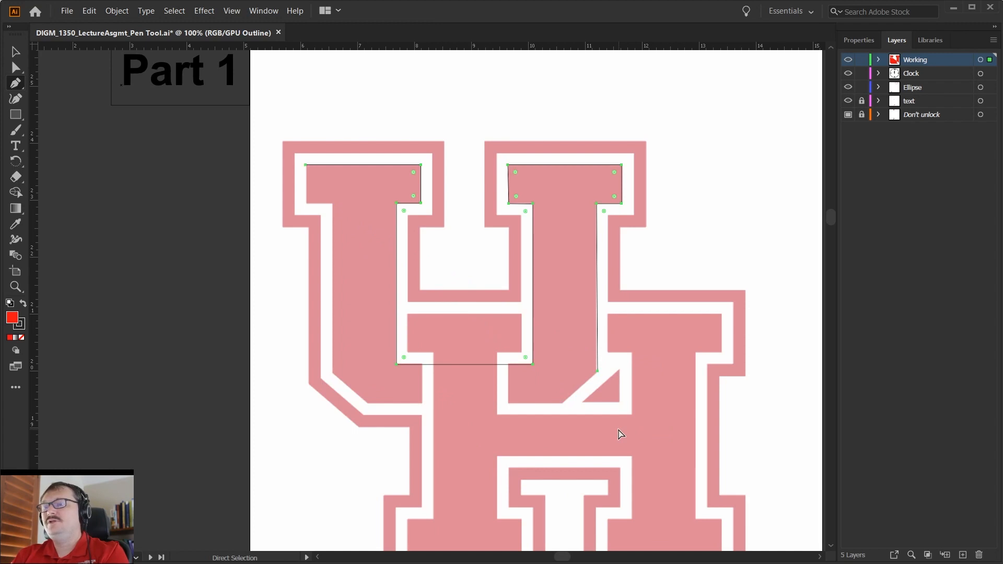
key("ctrl+z")
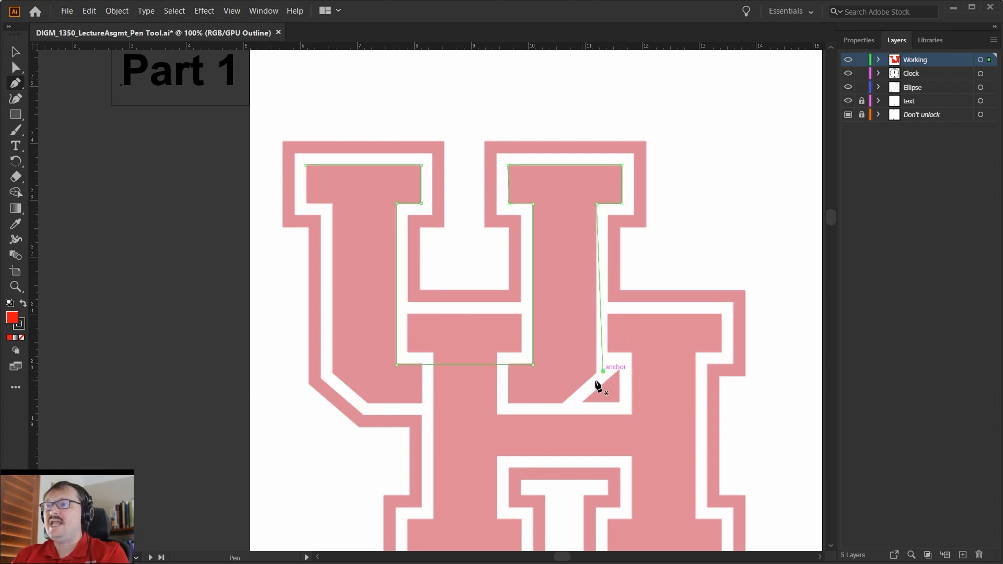
left_click(603, 372)
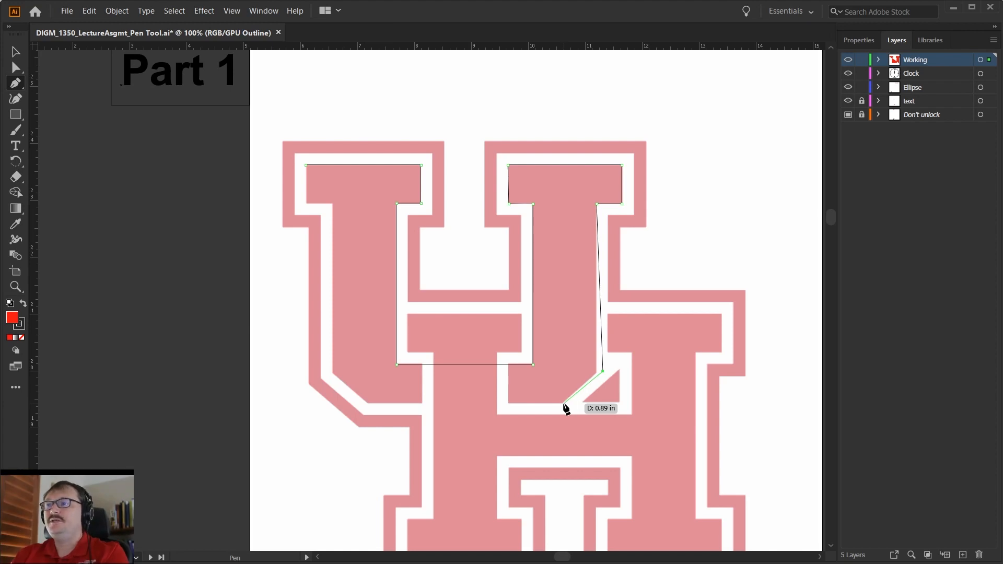
Trace the U's lower diagonals, bottom edge, left outer stem and left serif, and close the path at its starting anchor.
left_click(563, 402)
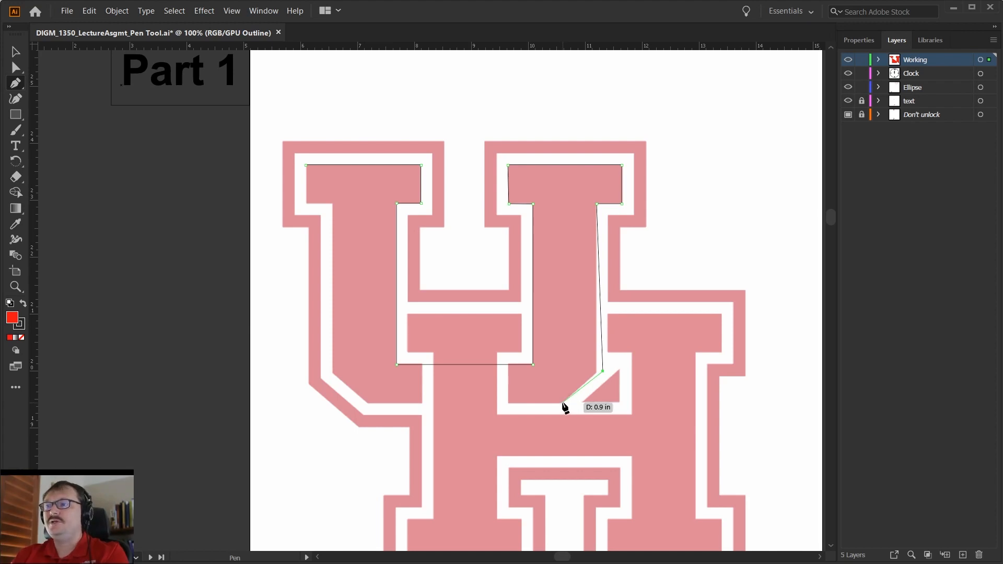
left_click(369, 403)
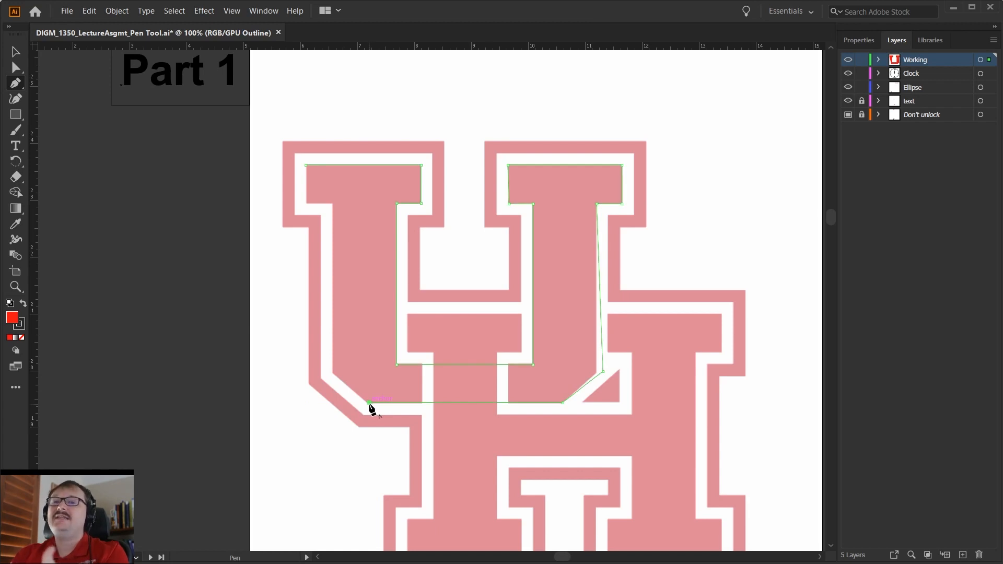
left_click(332, 371)
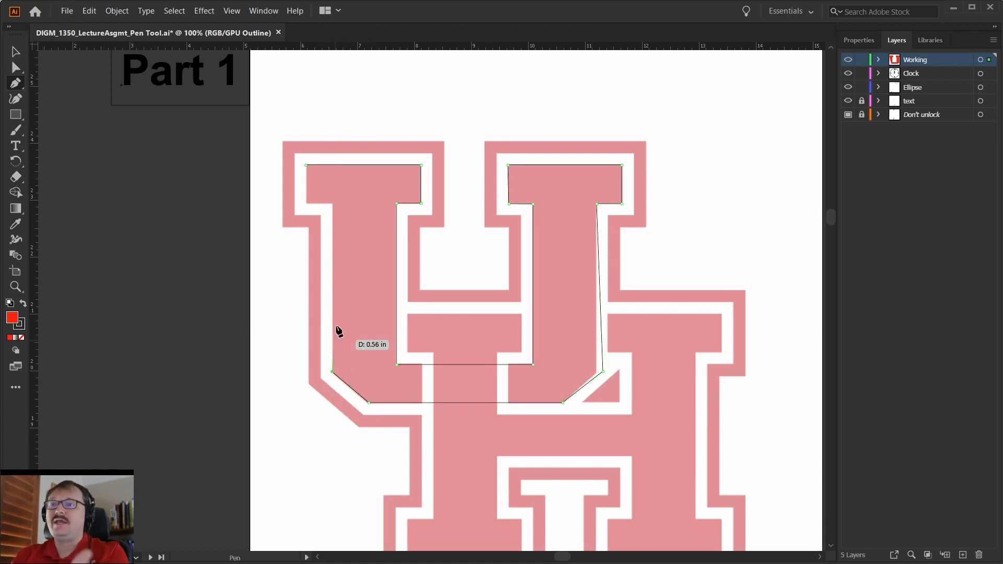
left_click(333, 203)
left_click(305, 203)
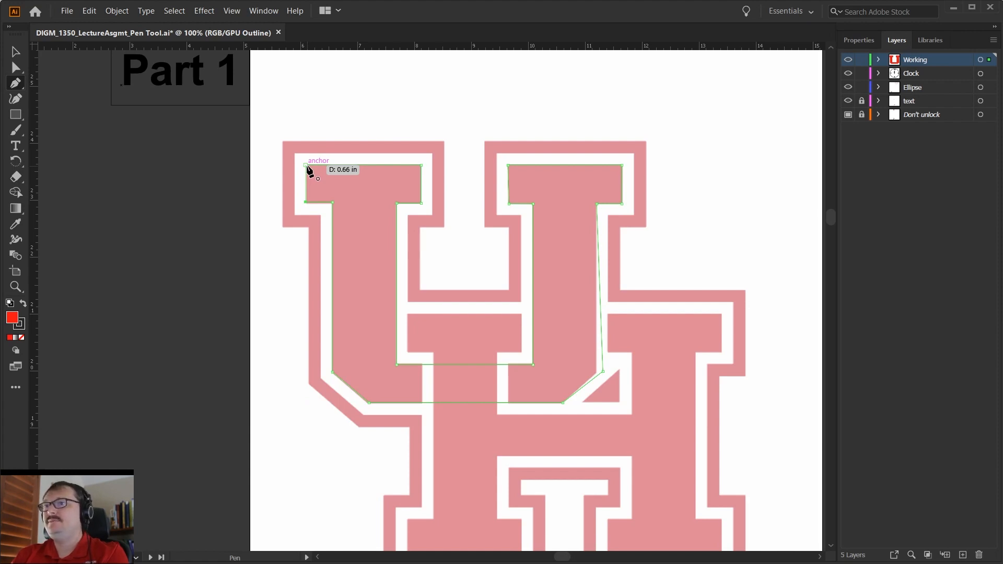
left_click(306, 165)
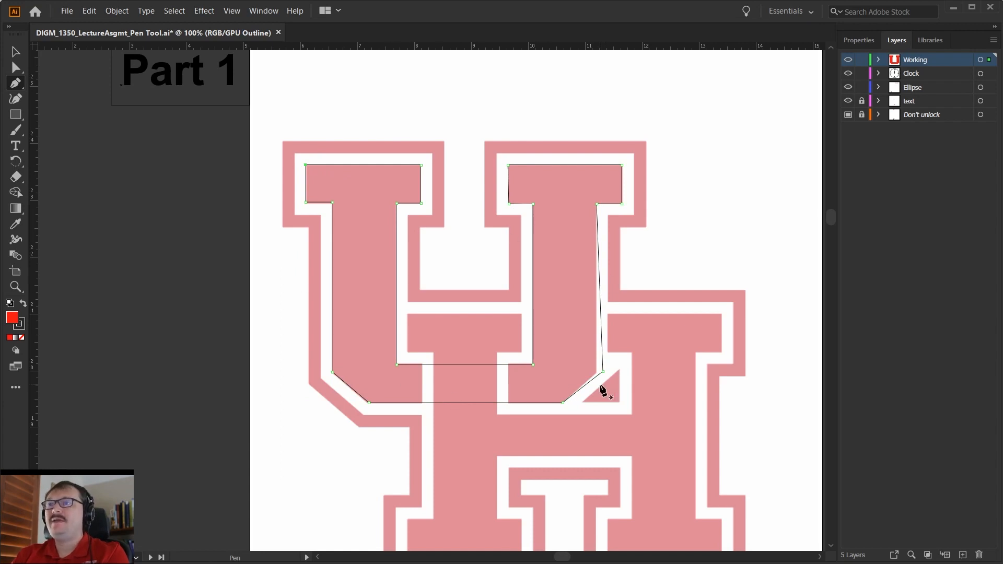
Move the U's lower-right corner anchor with Direct Selection to line up with the right stem's outer edge and diagonal.
key("a")
scroll(609, 383, "up", 1, "alt")
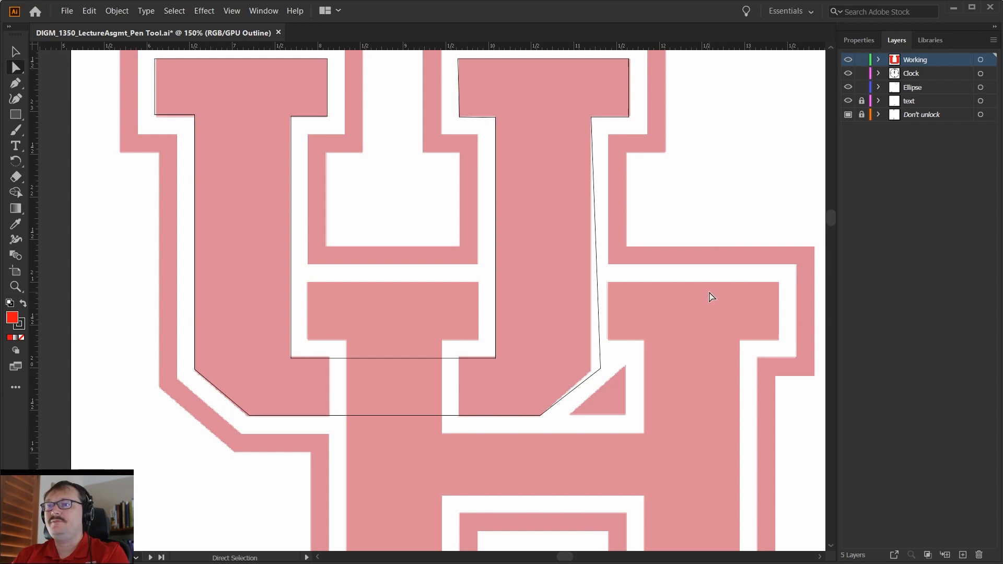
left_click(600, 368)
left_click_drag(601, 371, 590, 368)
Nudge the lower edge of the U's left serif with Direct Selection to match the template.
key("space")
left_click_drag(207, 303, 382, 447)
scroll(328, 270, "up", 1)
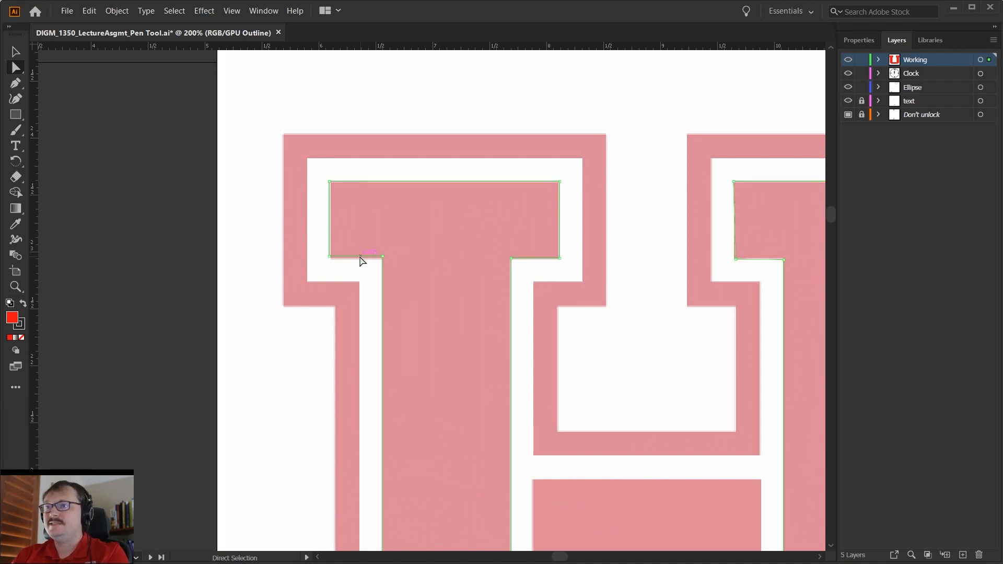
left_click_drag(359, 256, 358, 258)
key("space")
left_click_drag(621, 375, 412, 288)
left_click_drag(495, 141, 448, 169)
left_click_drag(332, 454, 340, 353)
scroll(345, 351, "down", 2)
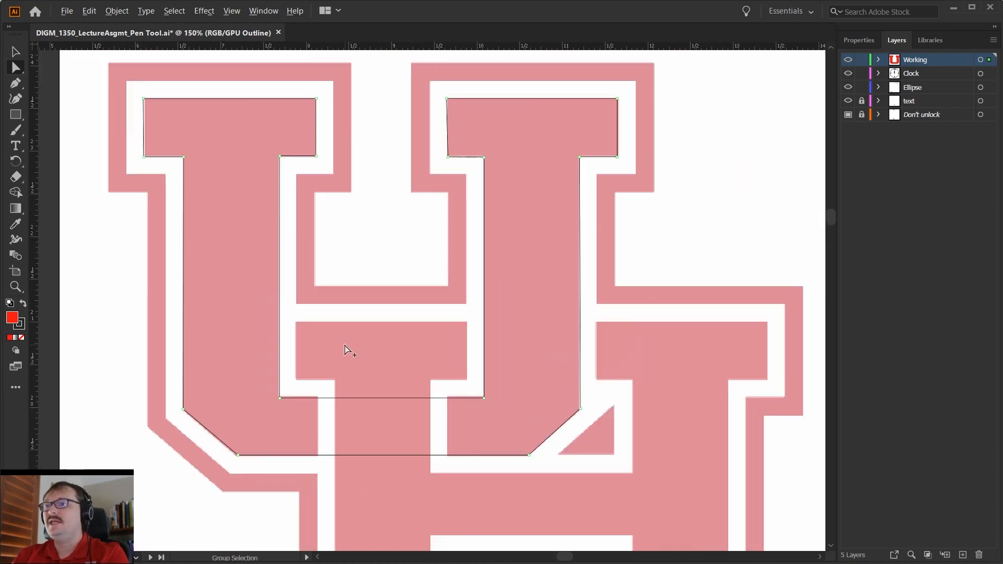
key("space")
left_click_drag(389, 450, 410, 386)
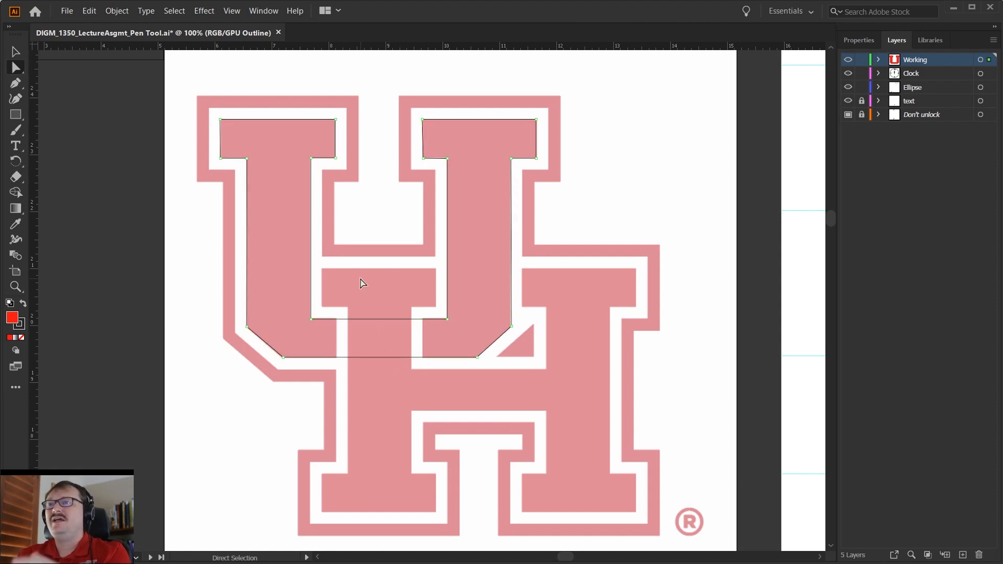
Start a new Pen path along the H's upper-left serif, down the left stem's inner edge and across the crossbar's top.
key("p")
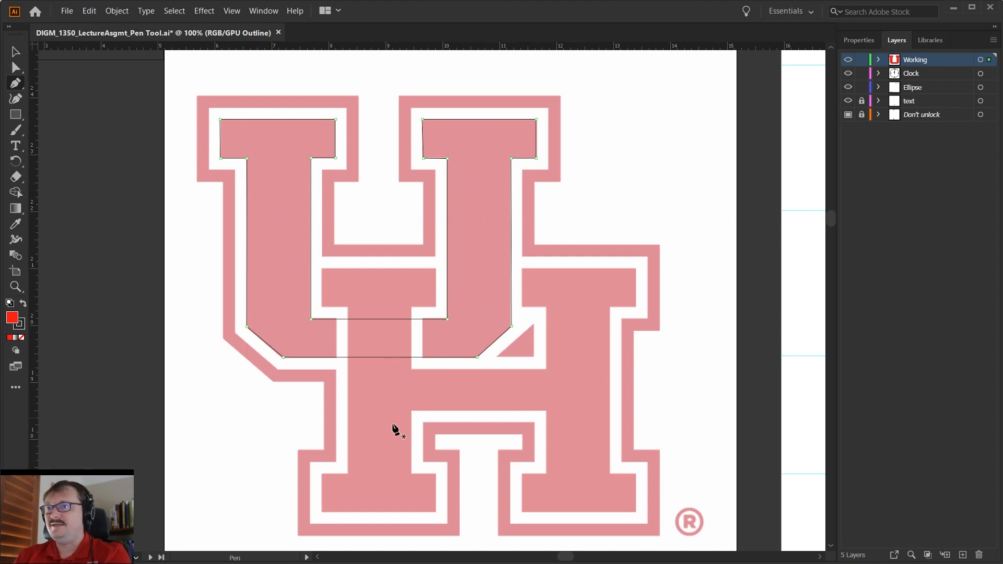
left_click(321, 268)
left_click(436, 268)
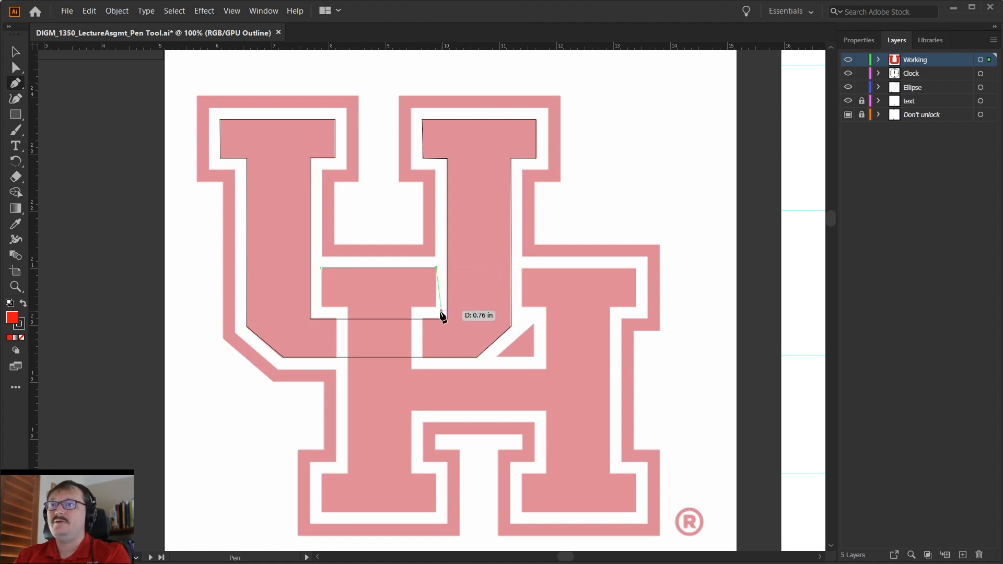
left_click(436, 307)
left_click(411, 307)
left_click(411, 369)
left_click(545, 369)
Continue the H path up the right stem's inner edge and around the upper-right serif with straight segments.
left_click(545, 308)
left_click(523, 309)
left_click(523, 267)
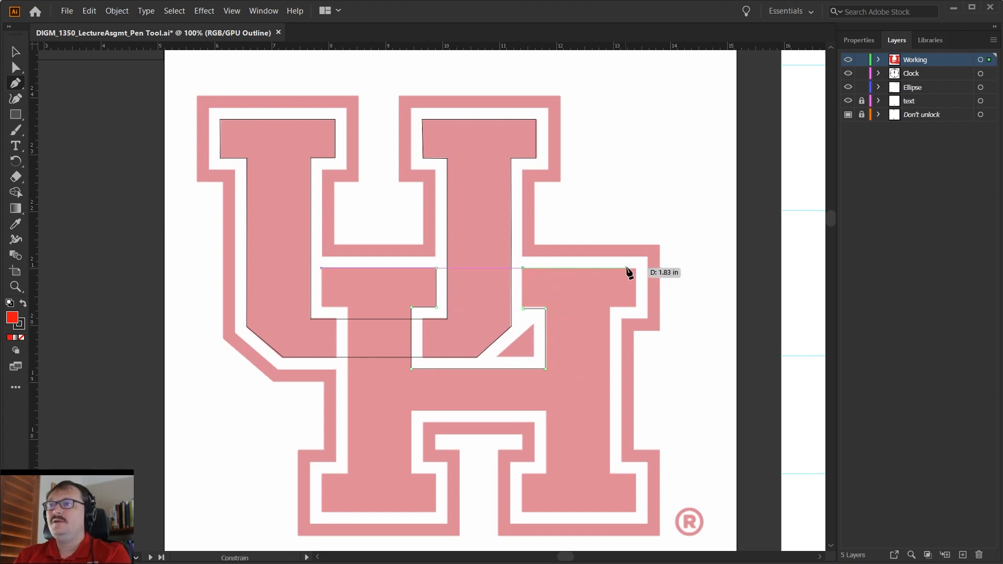
left_click(635, 268)
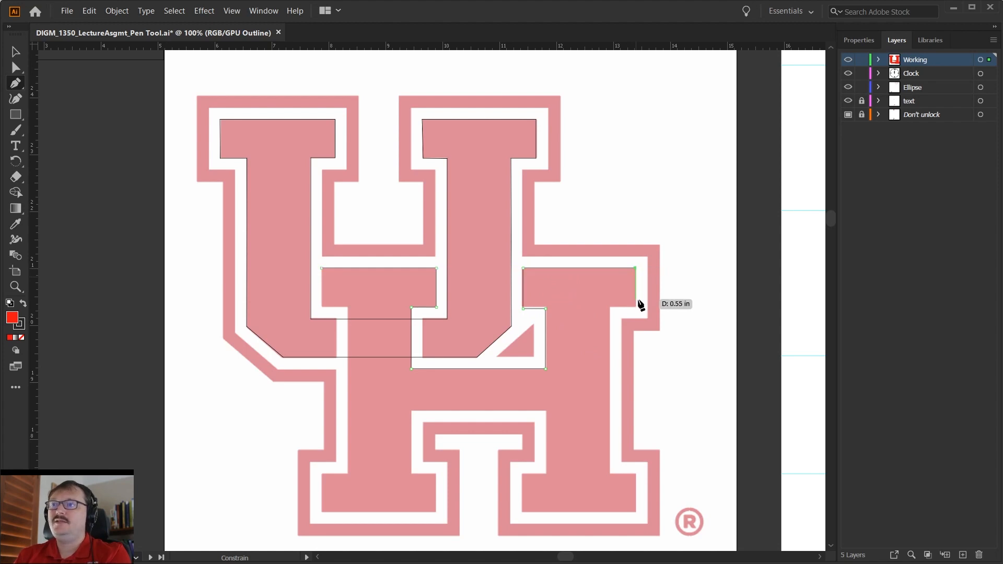
left_click(636, 309)
left_click(610, 308)
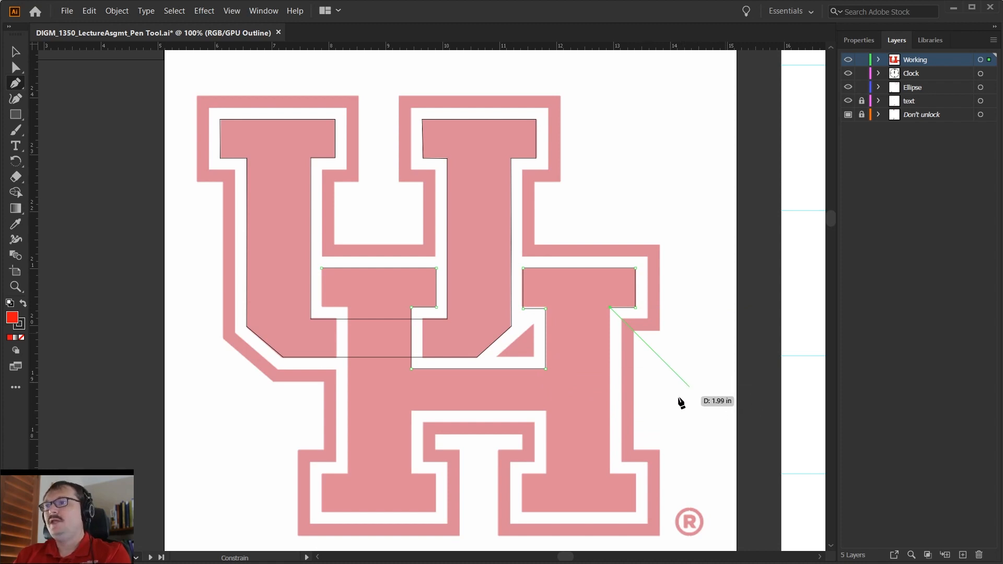
Trace down the H's right outer stem edge and around its lower-right serif.
left_click(610, 474)
left_click(635, 474)
left_click(635, 510)
left_click(523, 510)
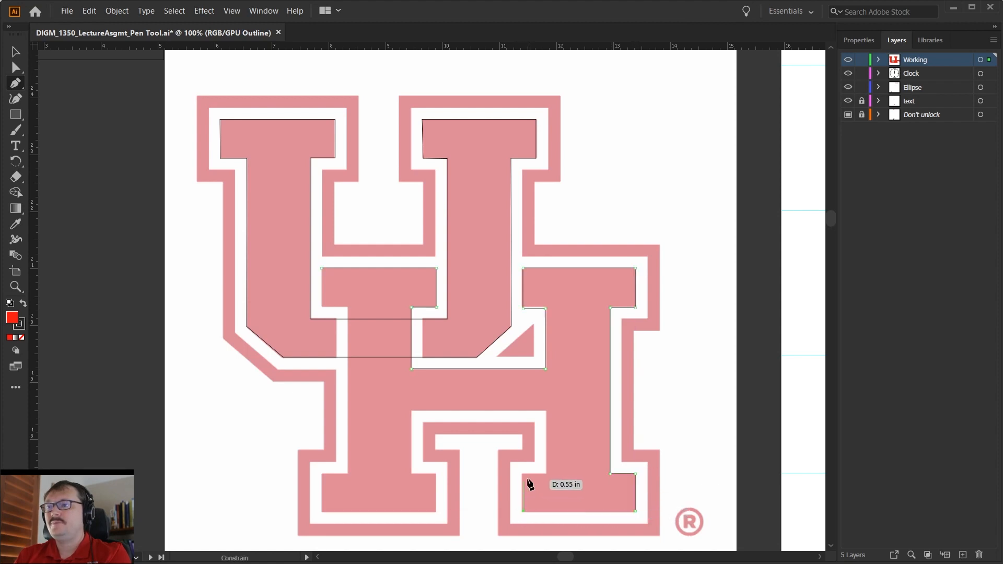
left_click(522, 474)
left_click(545, 474)
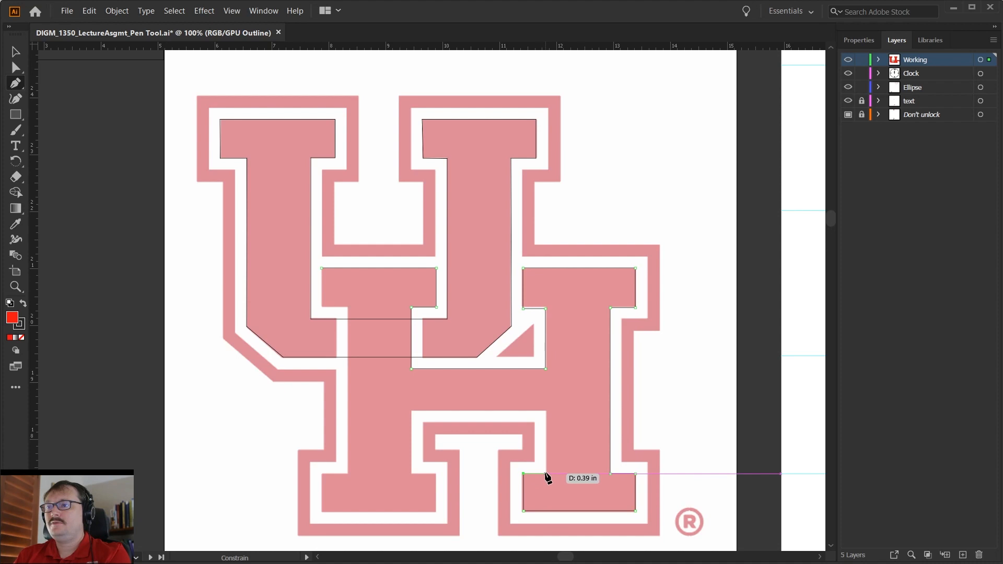
Trace the H's lower inner opening up to the crossbar's underside, across it and down to the lower-left serif.
left_click(545, 412)
left_click(410, 412)
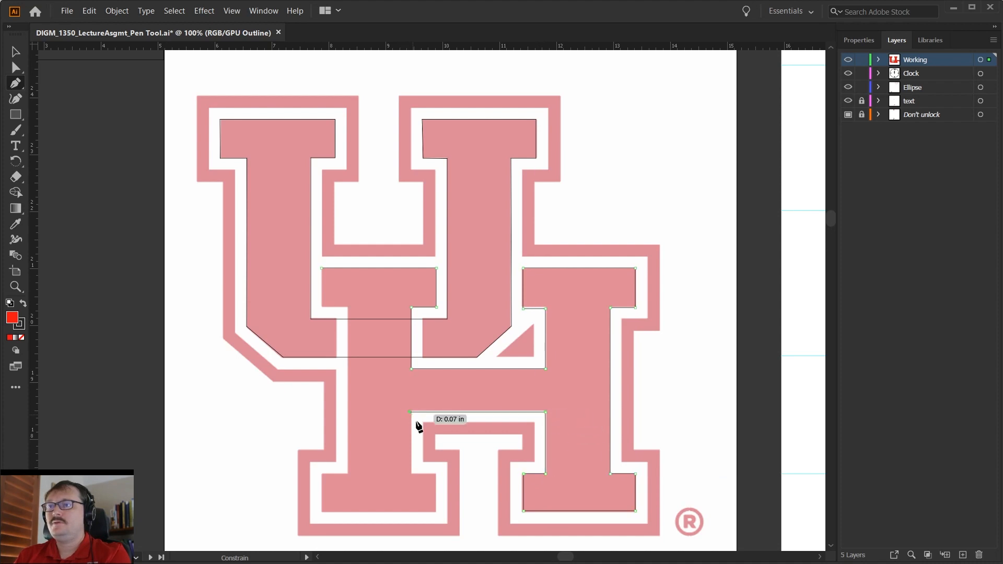
left_click(410, 473)
left_click(438, 474)
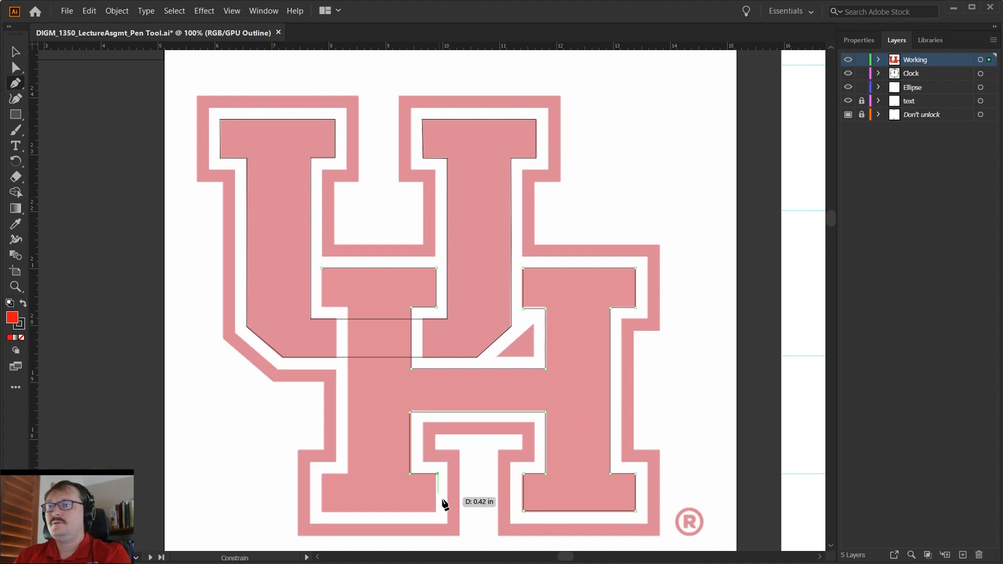
Trace around the H's lower-left serif, up the left stem and around the upper-left serif to close the path.
left_click(438, 510)
left_click(322, 510)
left_click(322, 473)
left_click(346, 474)
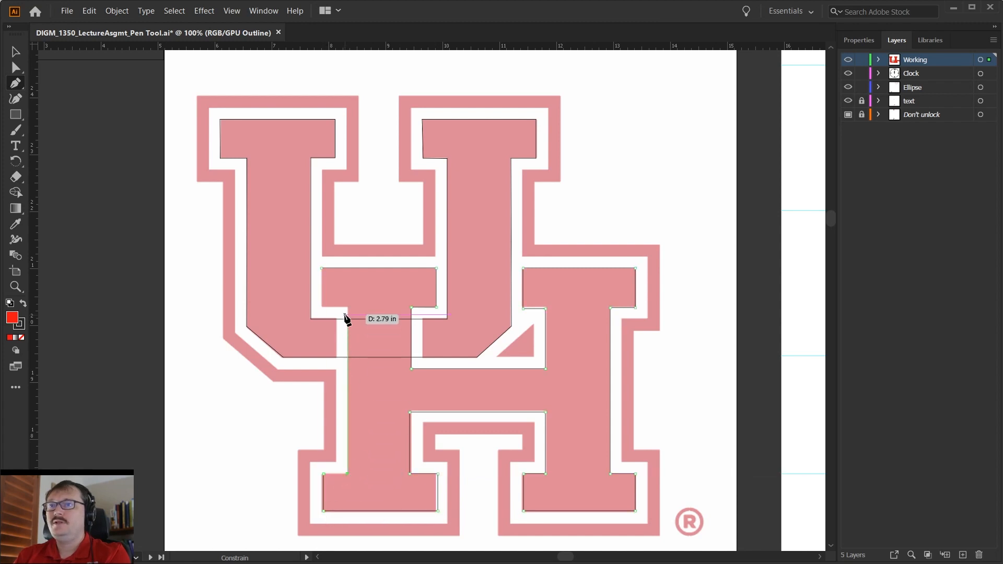
left_click(347, 307)
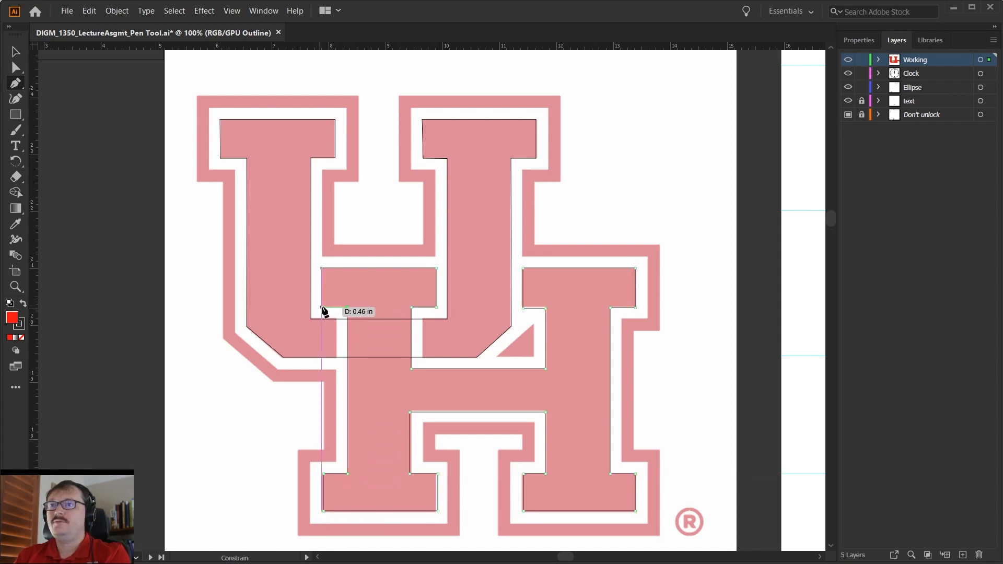
left_click(321, 307)
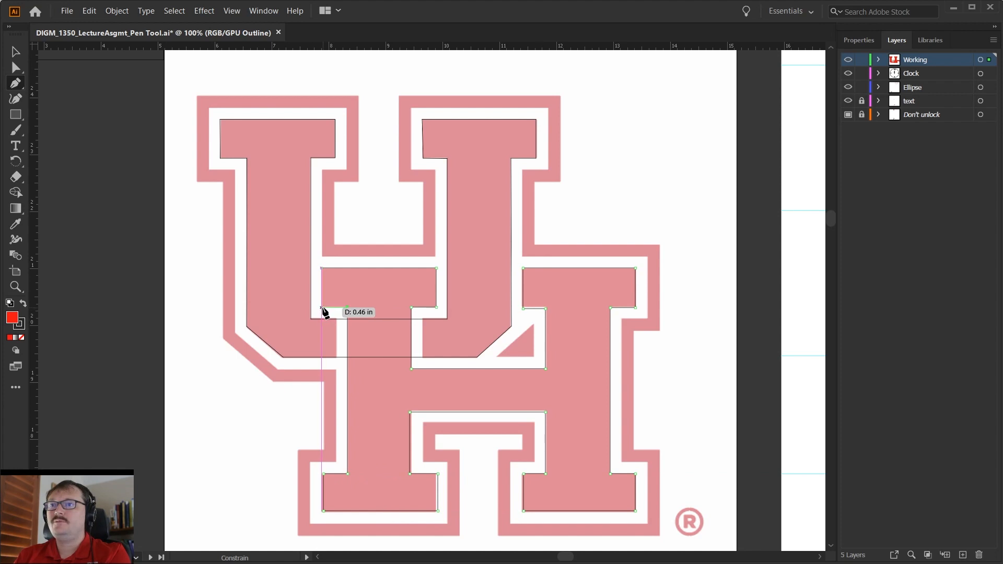
left_click(321, 267)
Deselect the H path and switch the artwork back to Preview view.
key("v")
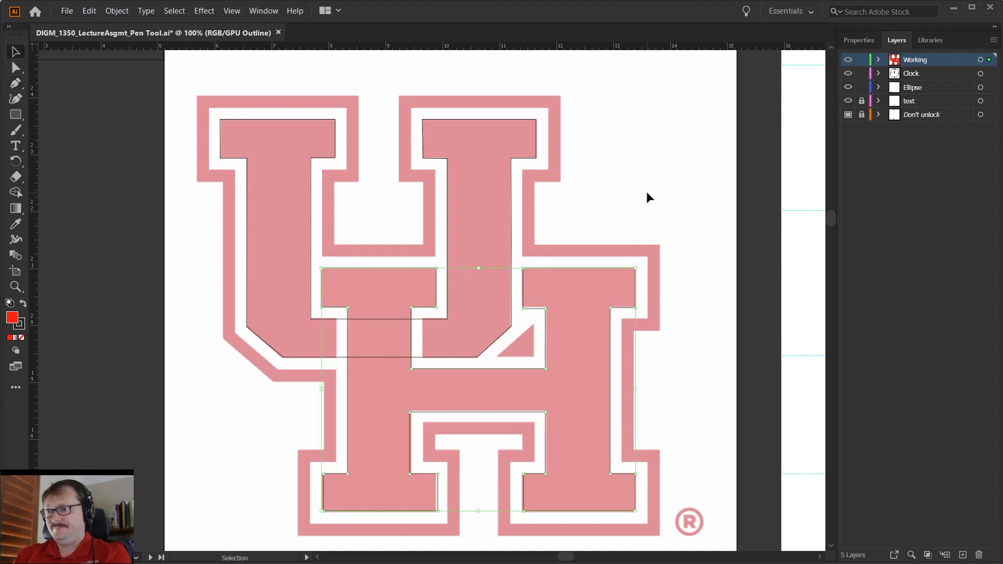
left_click(649, 196)
key("ctrl+y")
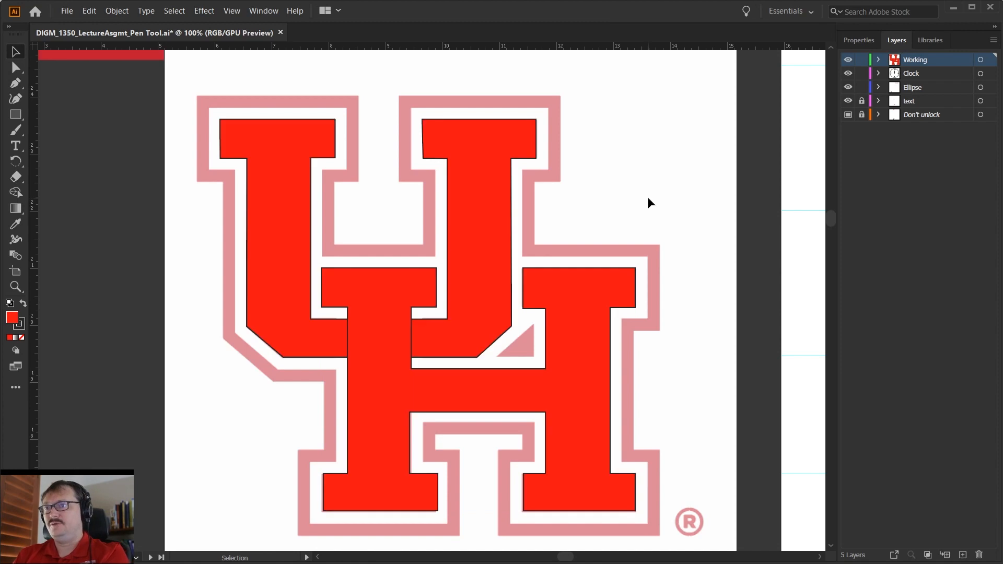
Select both the U and H shapes, set their stroke to None, and deselect them.
left_click(462, 328)
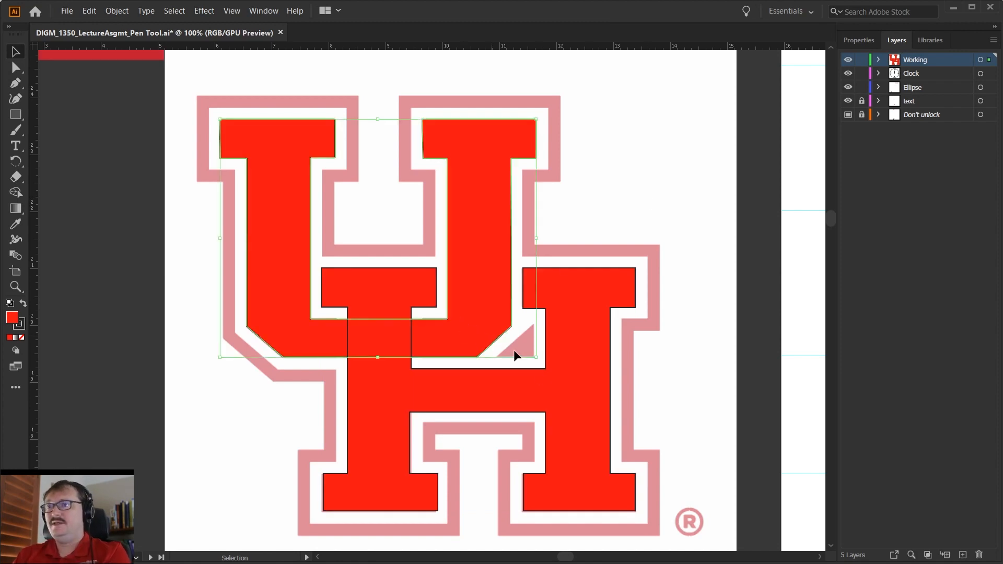
left_click(562, 400, "shift")
left_click(22, 328)
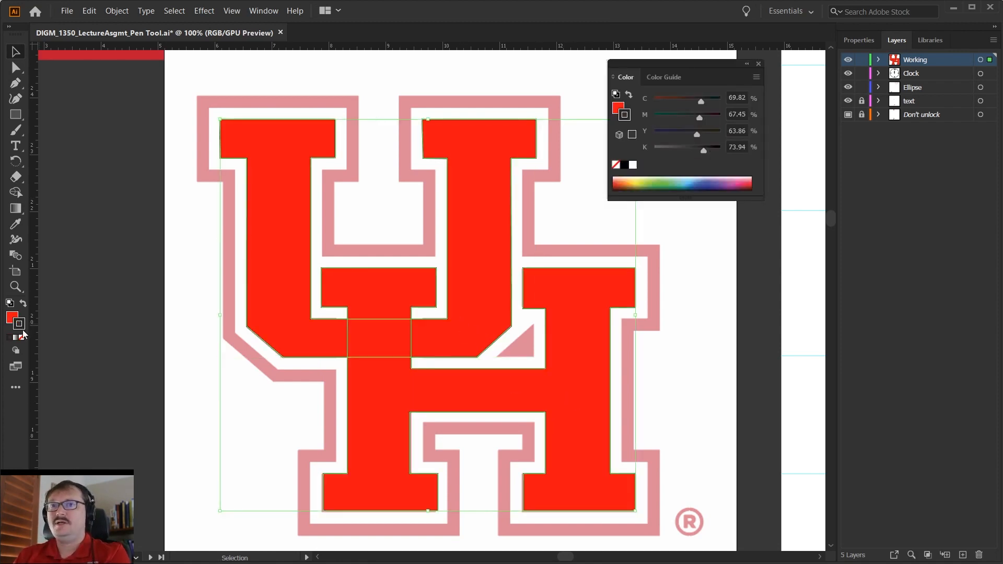
left_click(23, 338)
left_click(179, 430)
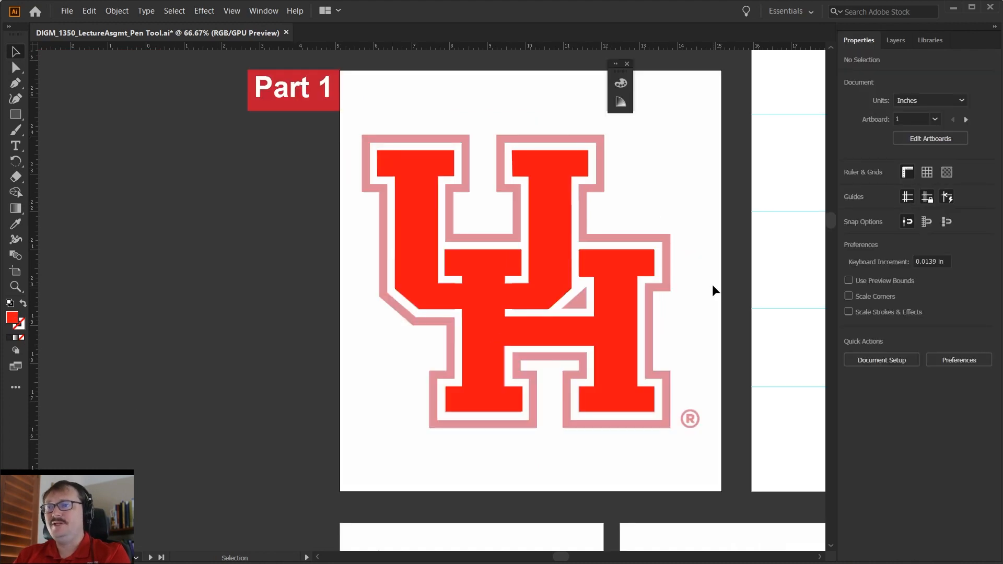
key("a")
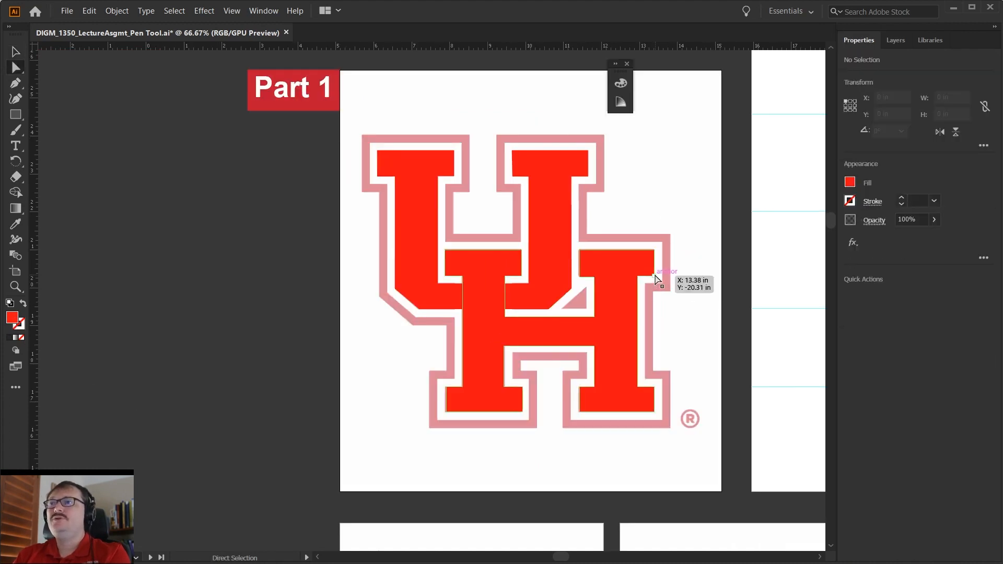